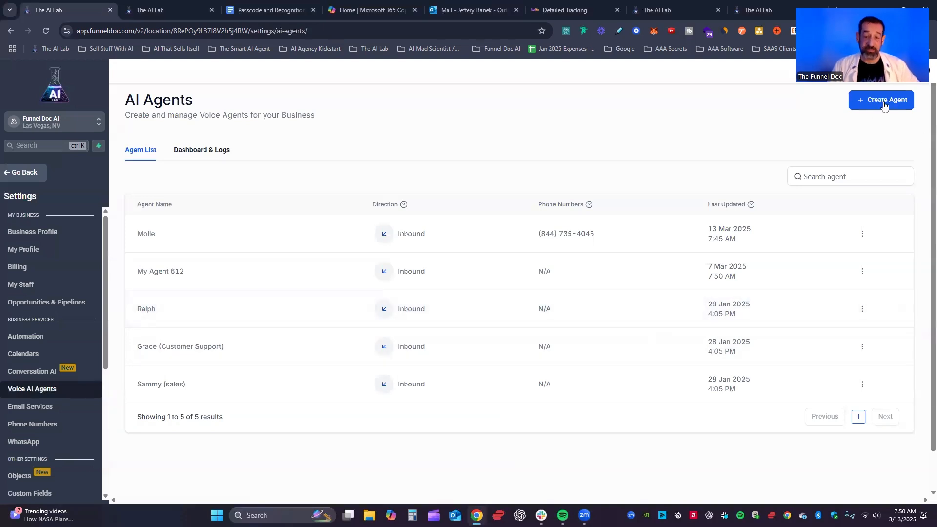
Start creating a new voice AI agent and look over its Agent Details form.
left_click(877, 100)
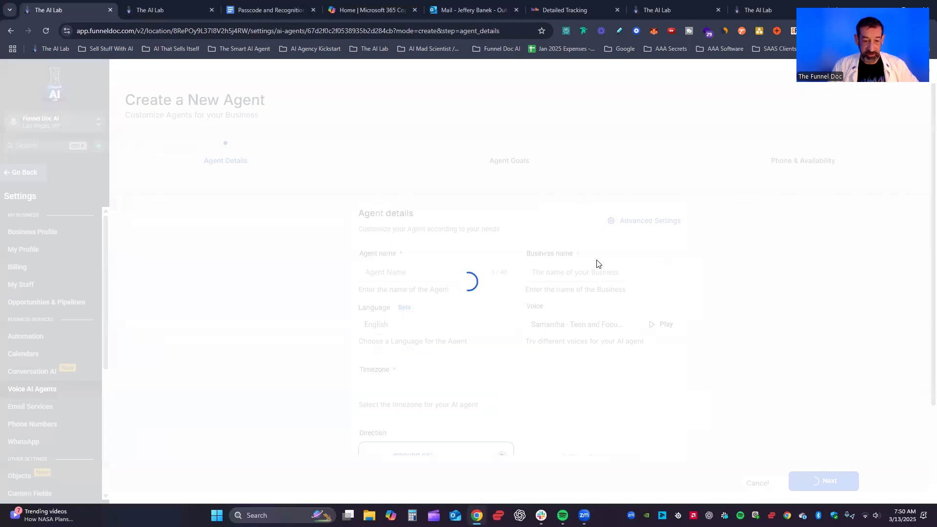
scroll(716, 312, "down", 2)
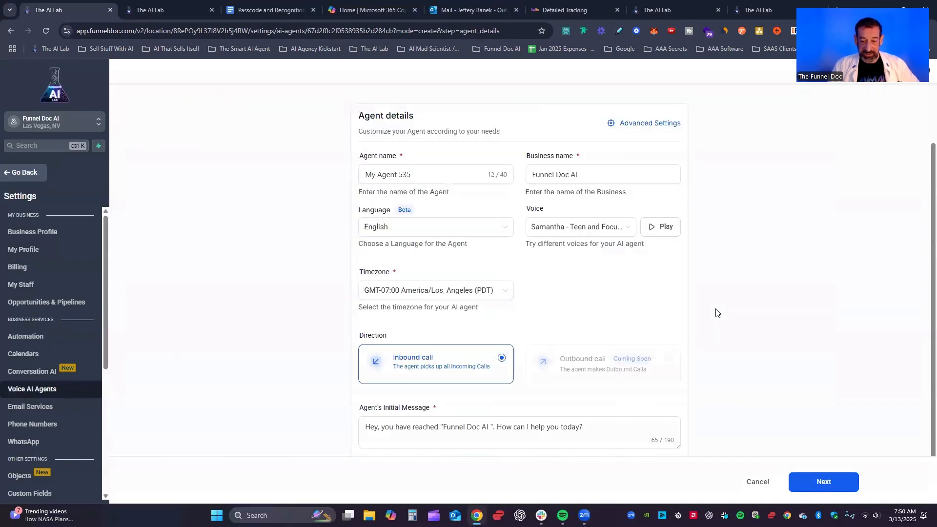
scroll(746, 329, "up", 2)
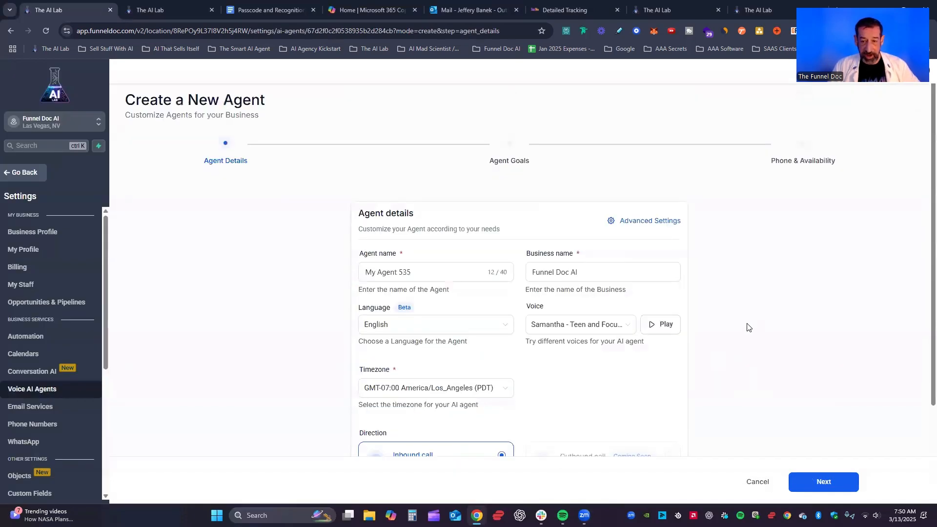
Confirm the agent's advanced settings with a 15-minute call time limit and Normal response speed, and close the dialog.
left_click(654, 222)
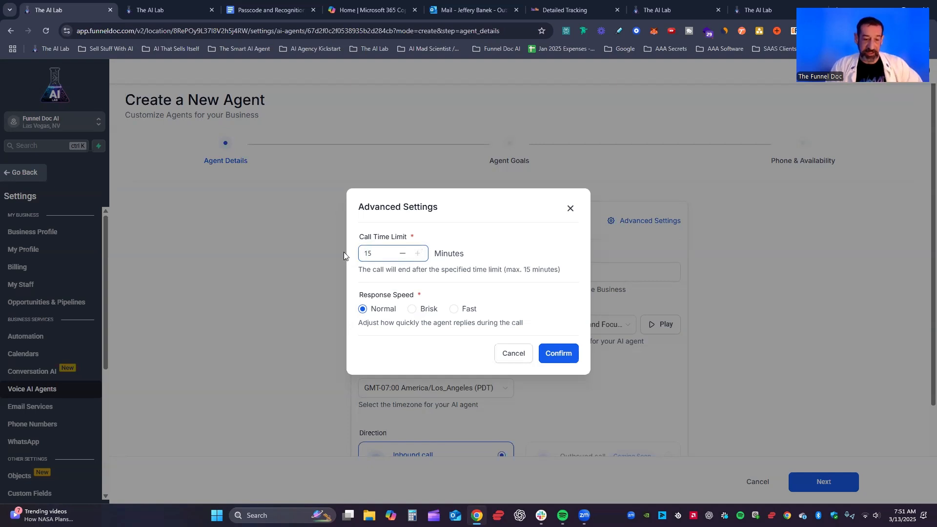
left_click_drag(516, 270, 562, 269)
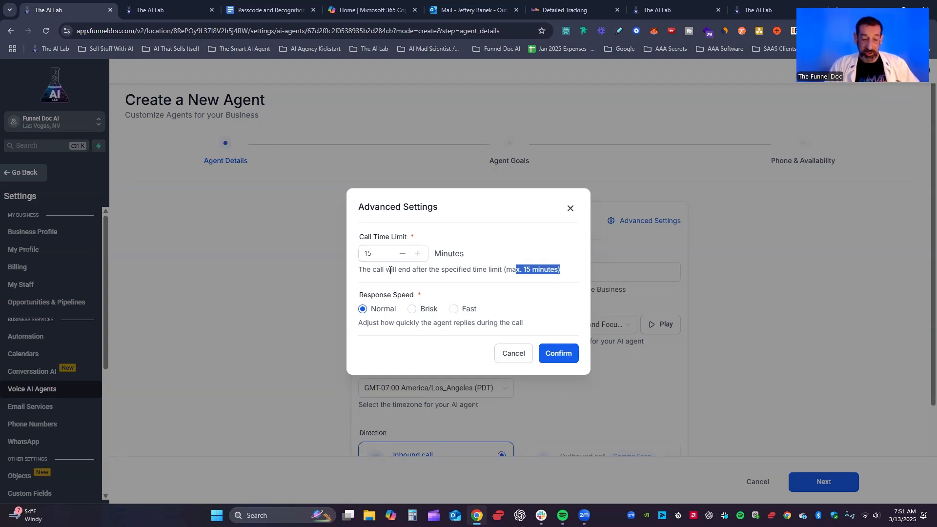
left_click(566, 356)
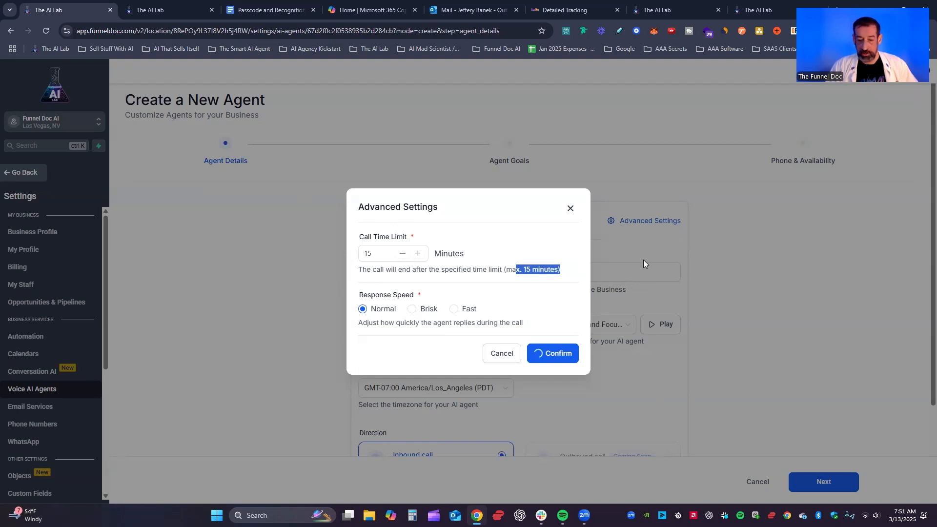
left_click(570, 209)
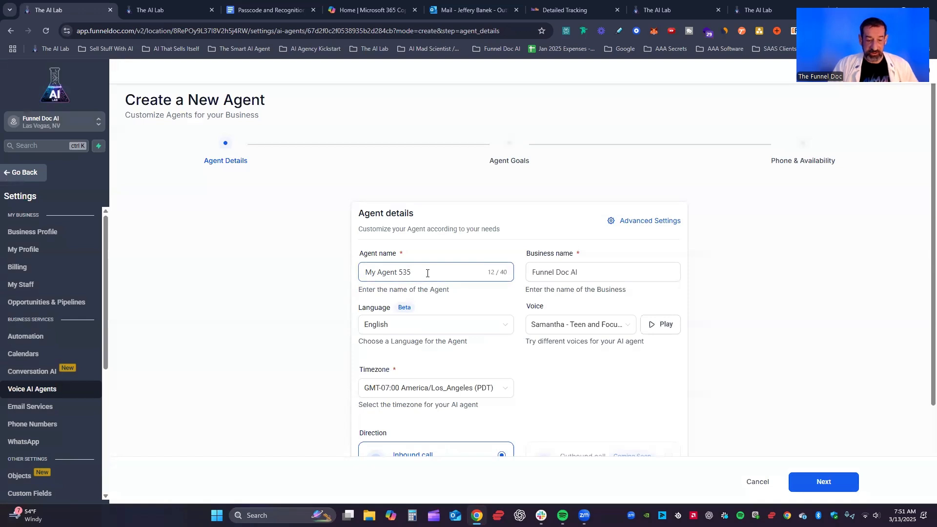
Replace the default agent name with Bob.
left_click_drag(427, 273, 353, 286)
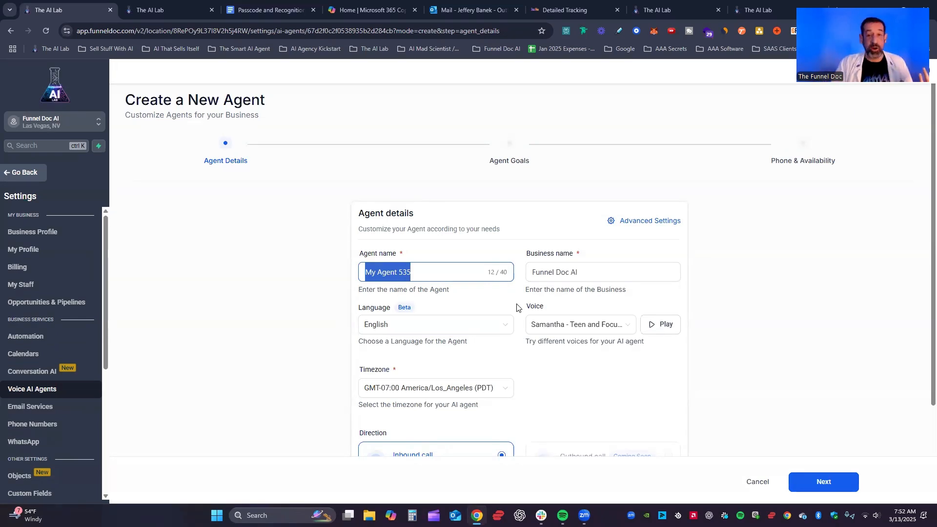
type("Bob")
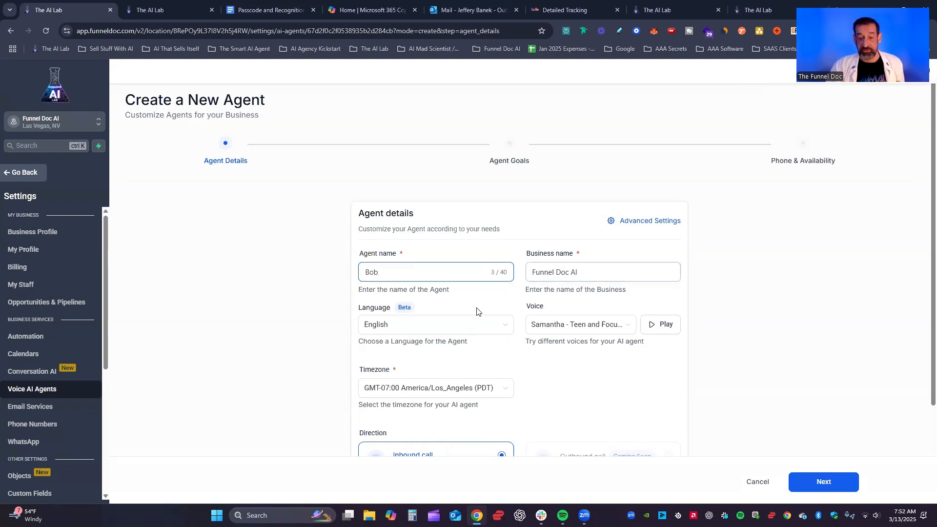
Examine the languages available for the agent and the Beta label, keeping English selected.
scroll(439, 244, "down", 2)
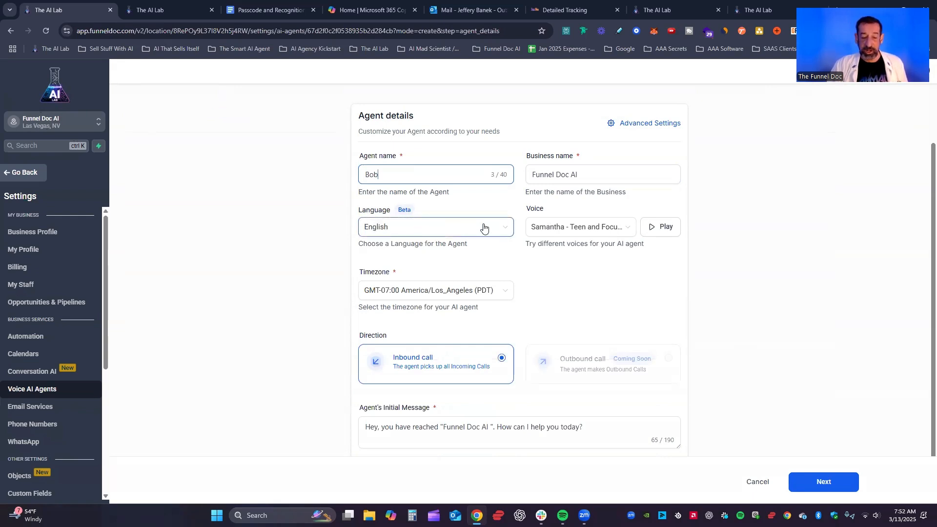
left_click(503, 227)
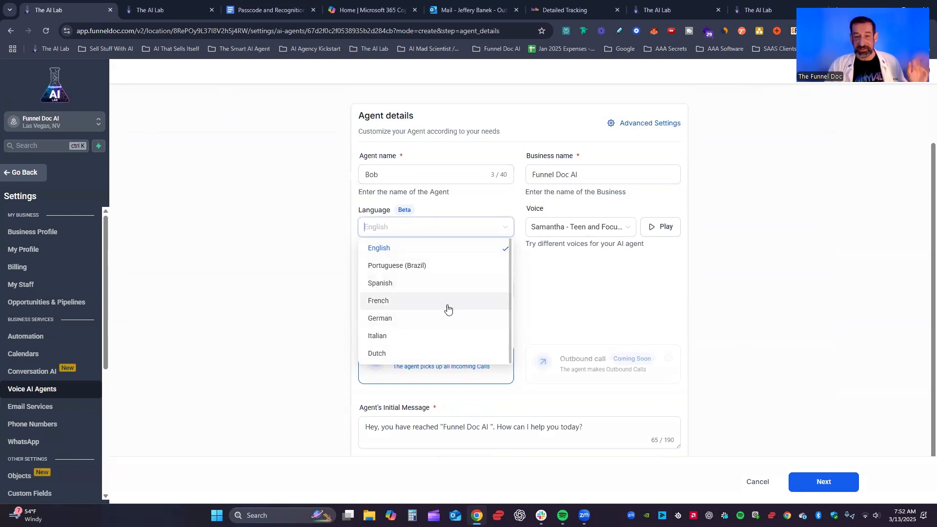
left_click(756, 273)
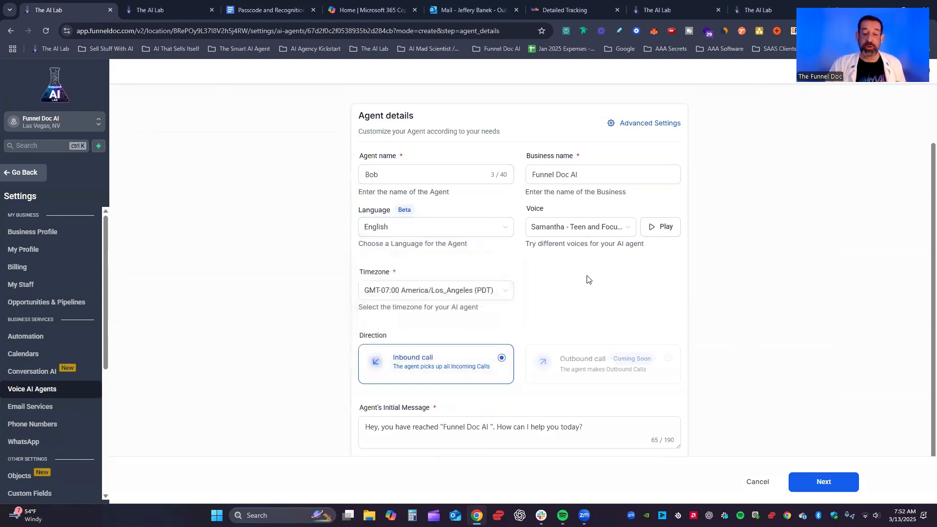
left_click(444, 235)
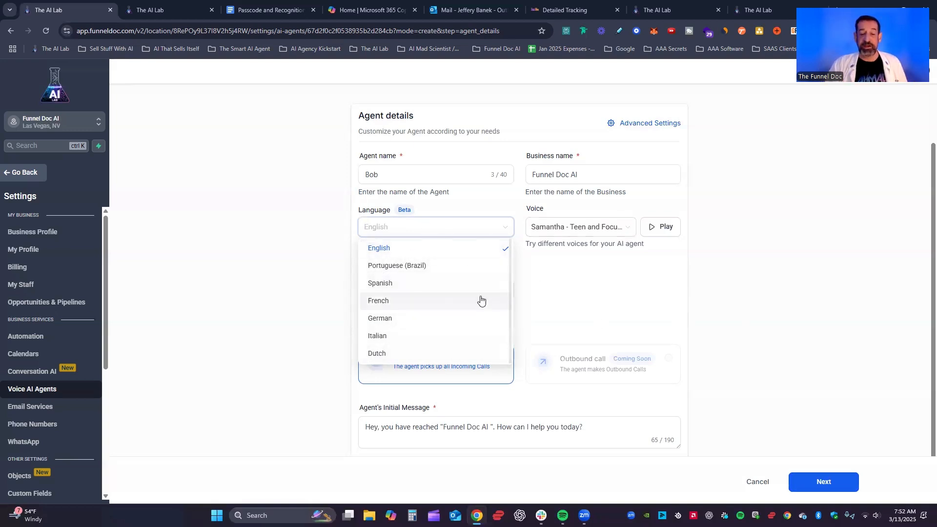
left_click(711, 263)
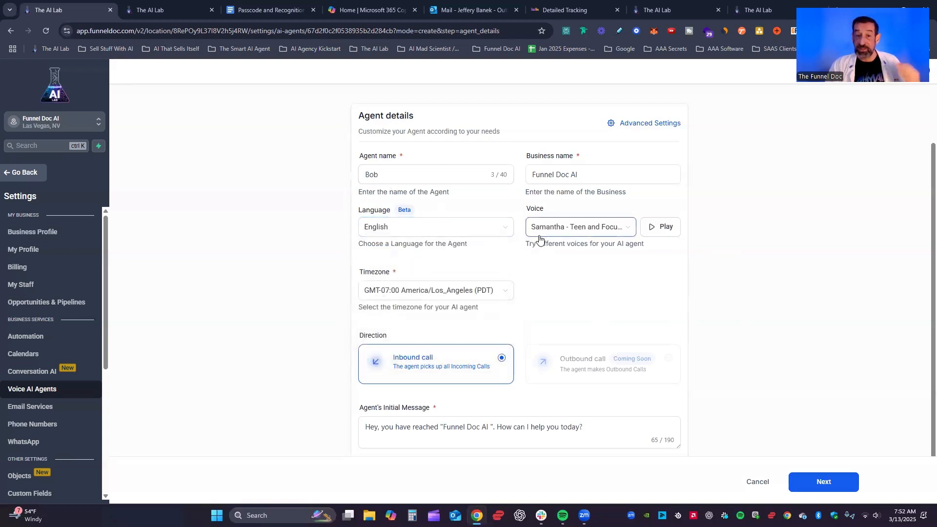
double_click(401, 209)
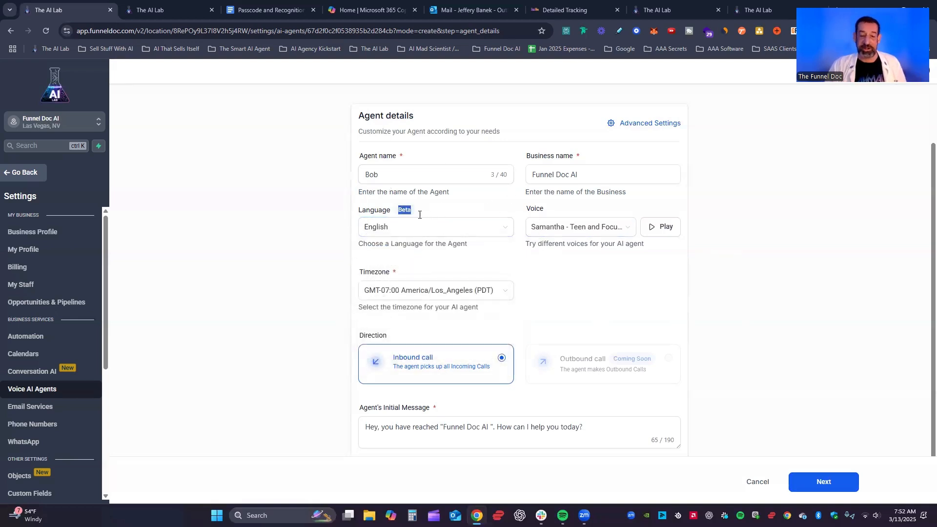
left_click(742, 248)
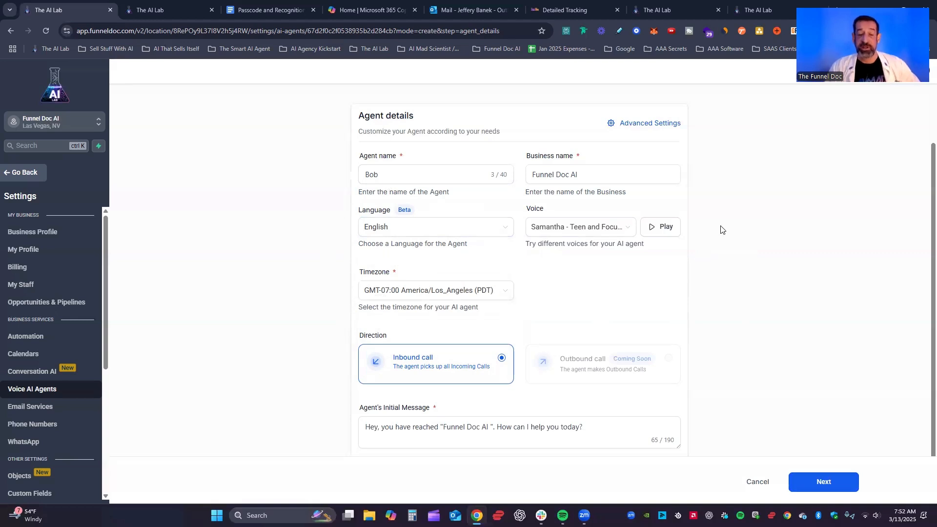
Look through the available voices and set the agent's voice to Sonia - UK.
left_click(601, 233)
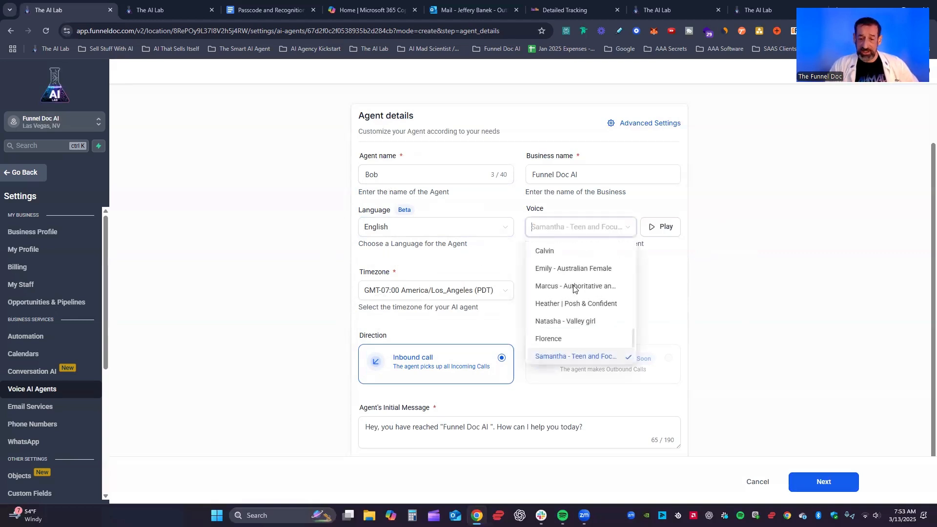
scroll(565, 268, "down", 3)
scroll(571, 319, "up", 2)
scroll(571, 318, "up", 5)
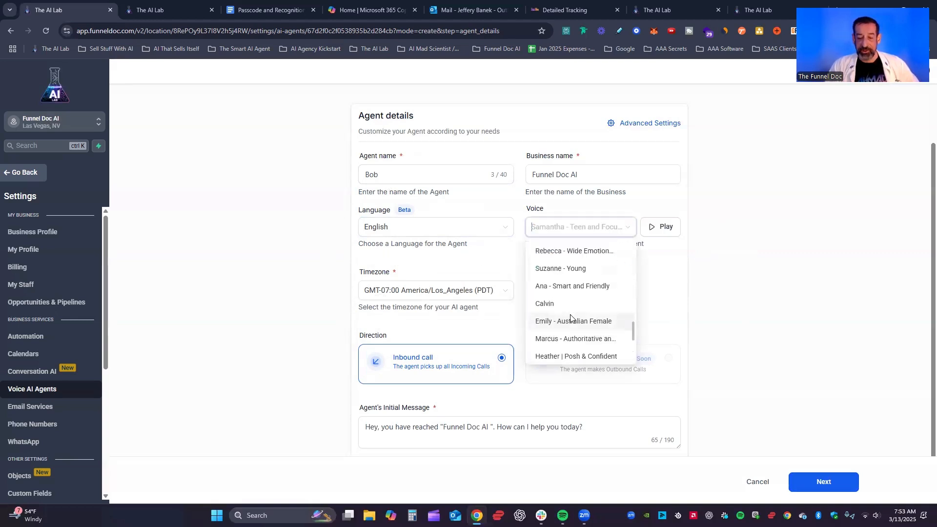
scroll(570, 318, "up", 6)
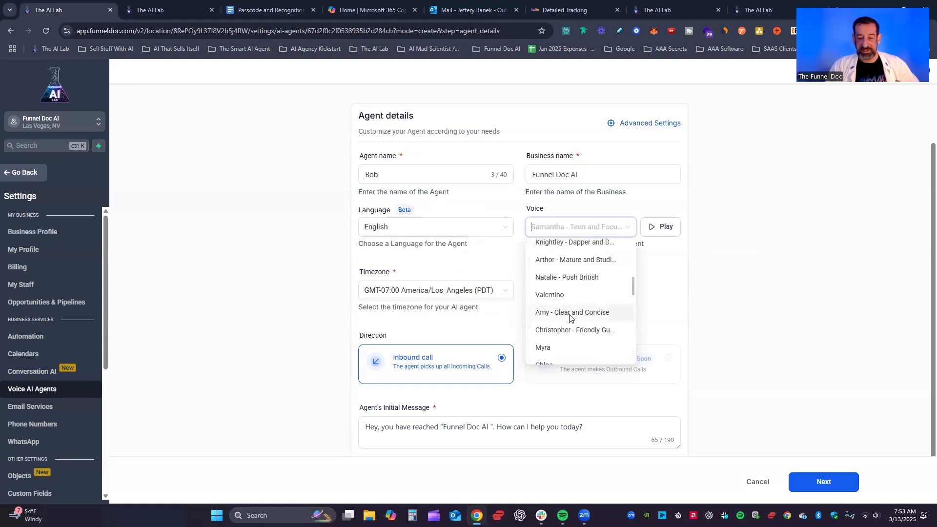
scroll(569, 316, "up", 2)
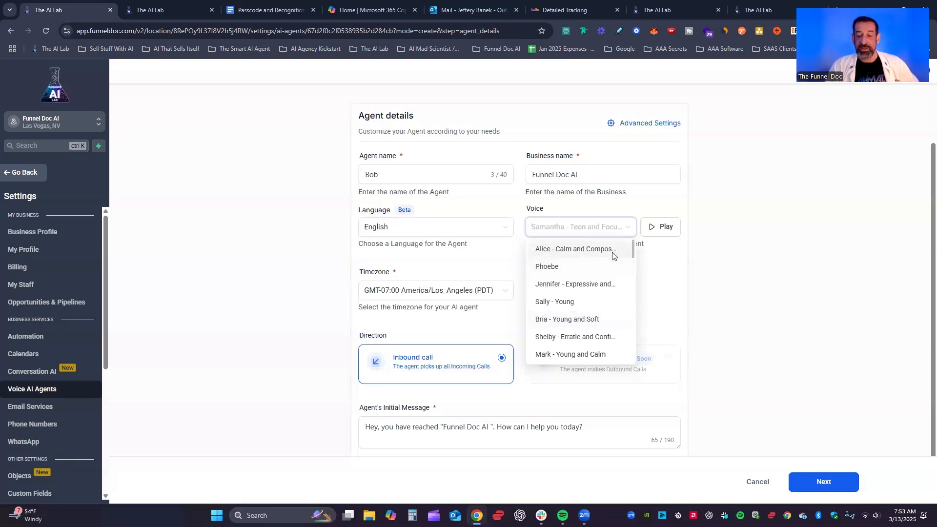
scroll(569, 293, "down", 3)
left_click(574, 274)
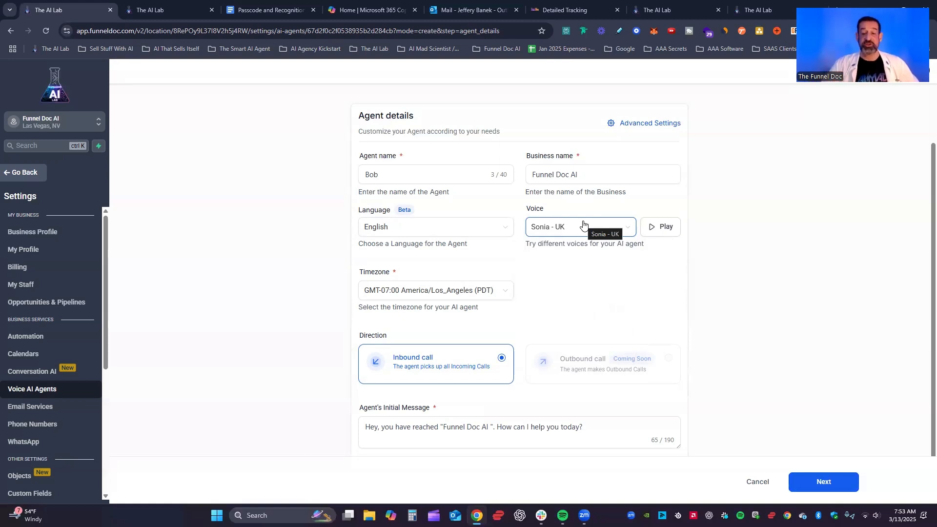
Browse the rest of the voice options through to the end of the list, keeping the current voice.
left_click(623, 228)
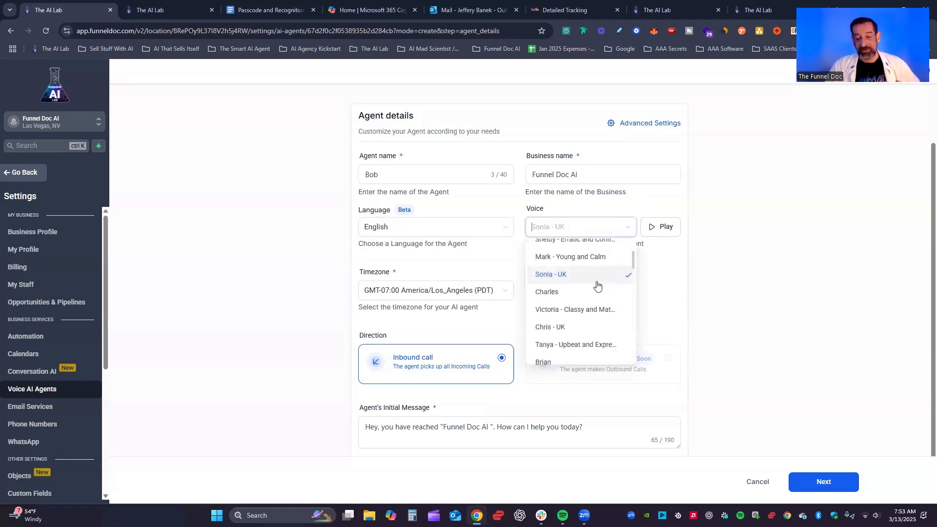
scroll(593, 310, "down", 5)
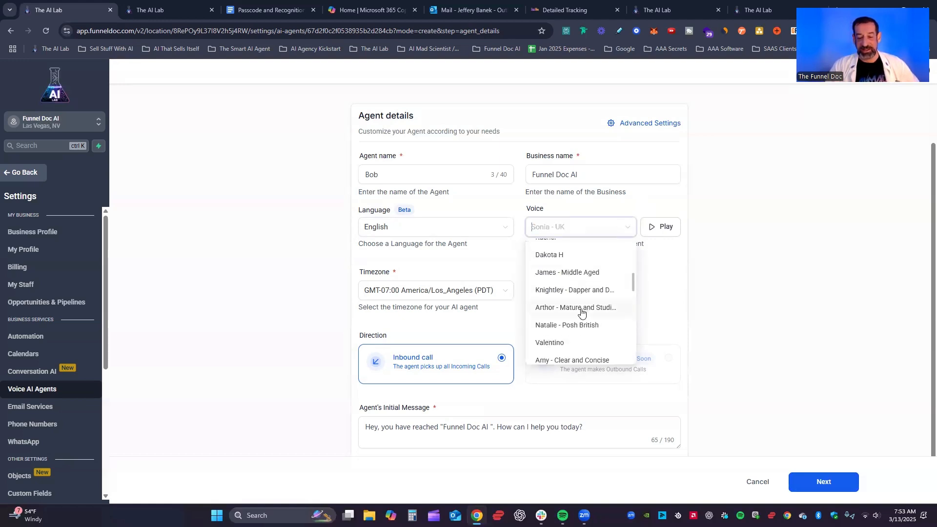
left_click(656, 276)
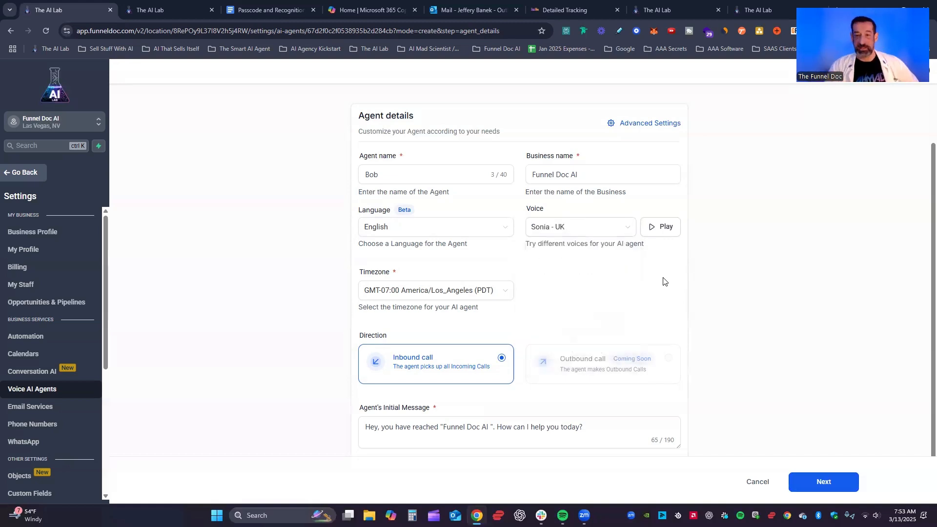
left_click(564, 234)
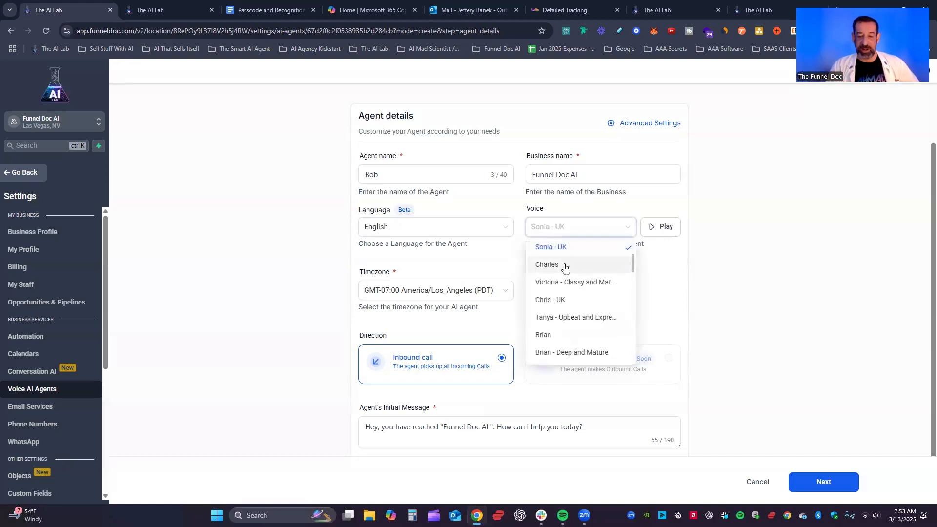
scroll(572, 268, "down", 5)
scroll(579, 273, "down", 6)
scroll(577, 330, "down", 4)
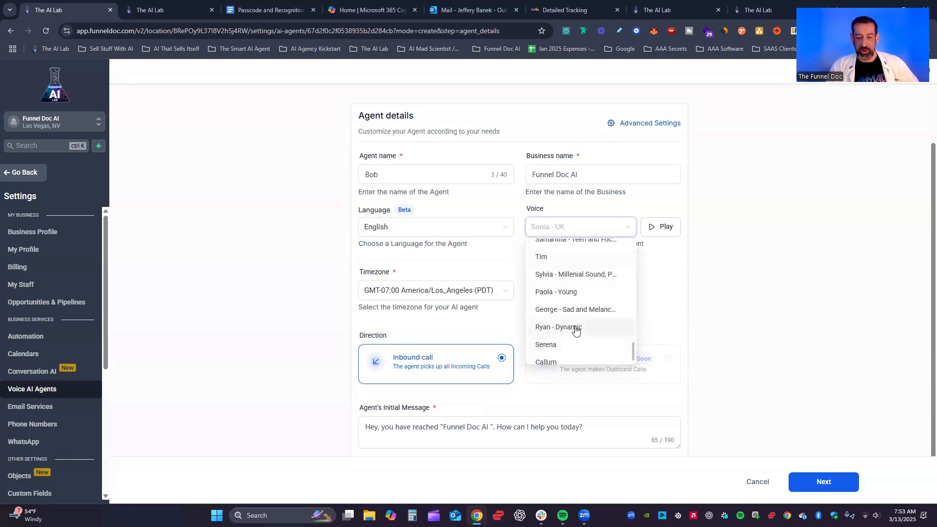
scroll(569, 337, "down", 2)
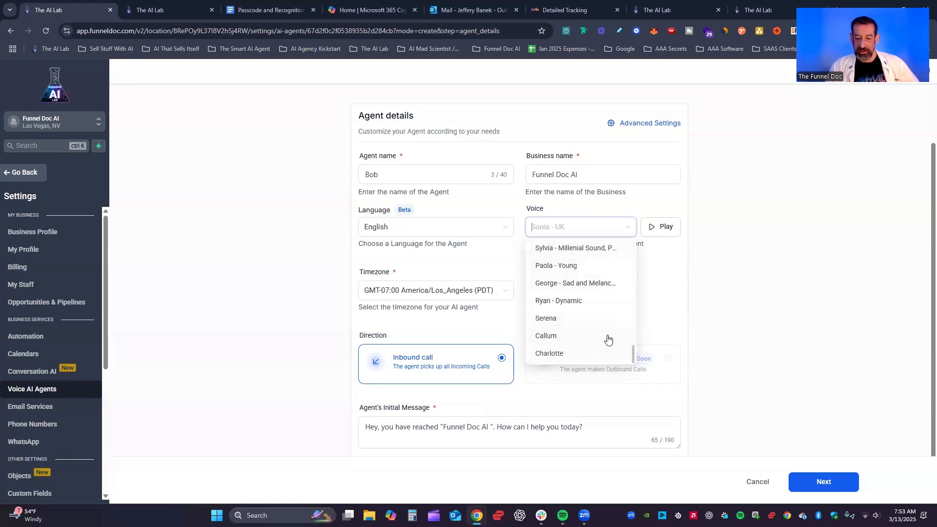
scroll(586, 312, "up", 2)
left_click(684, 277)
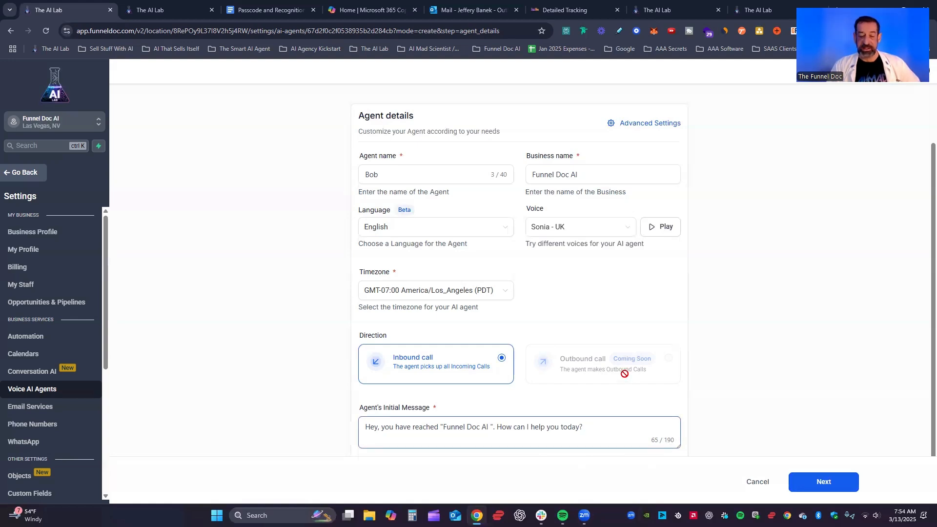
Review the agent's initial message and continue to the Agent Goals stage.
scroll(627, 371, "down", 1)
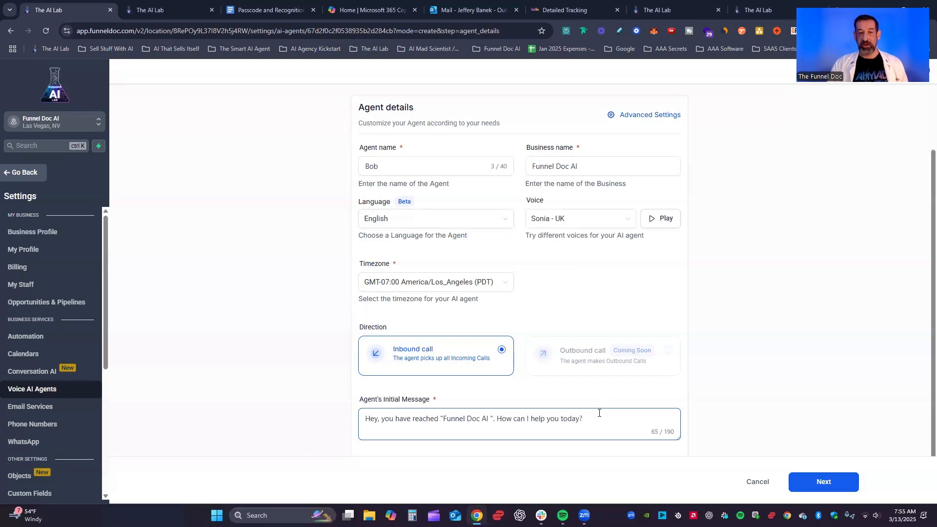
left_click_drag(651, 418, 337, 428)
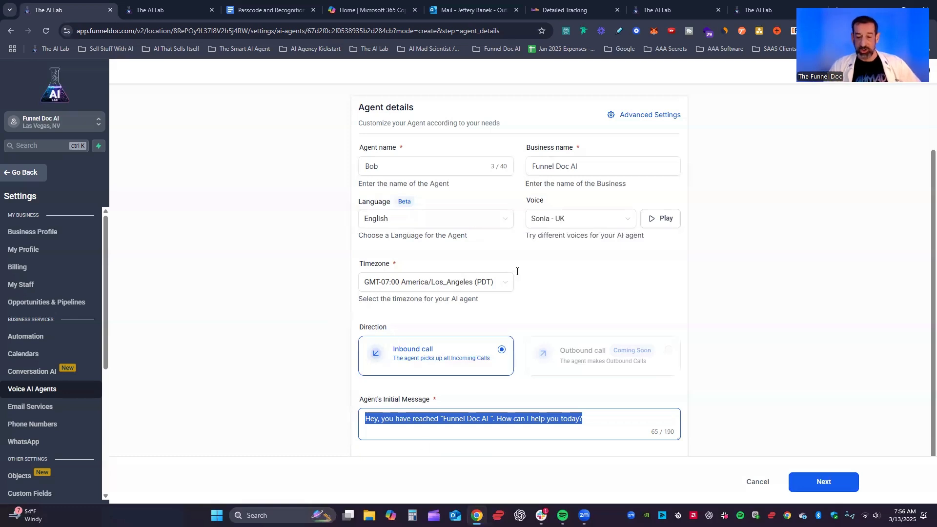
left_click(826, 484)
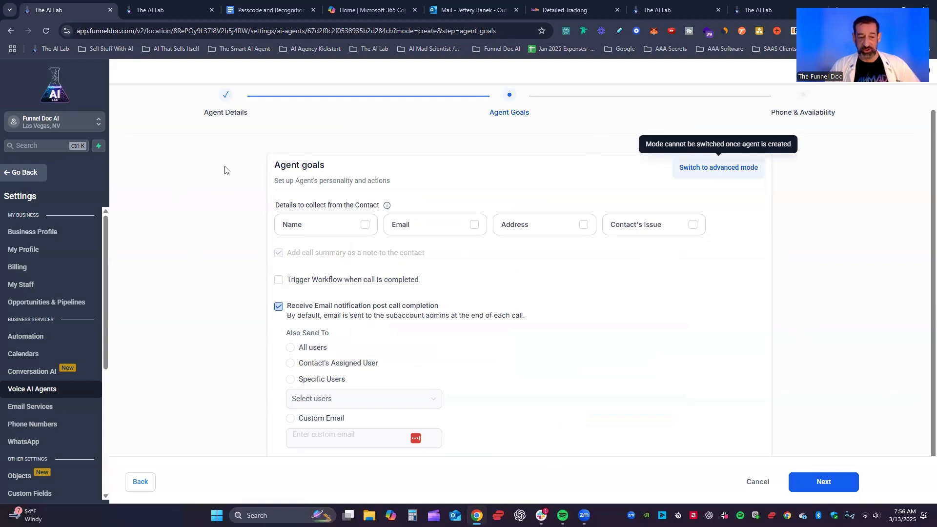
Have the agent collect the contact's Name, Email, Address and Contact's Issue.
left_click(337, 232)
left_click(429, 229)
left_click(576, 230)
left_click(642, 228)
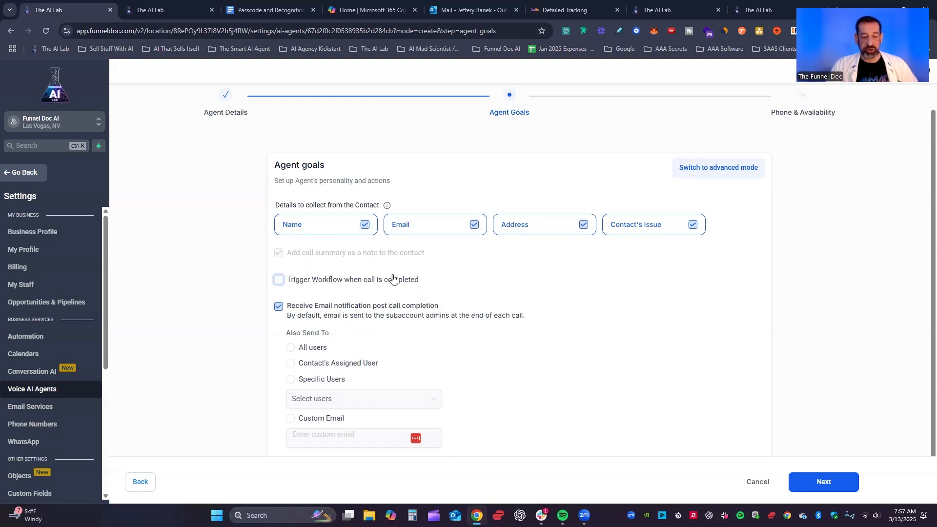
Enable the workflow trigger on call completion and select 001 - New Lead, 002 - Did They Show?, AIAK Weekly Survey, AKAI2, and Add To Course and Community.
left_click(279, 279)
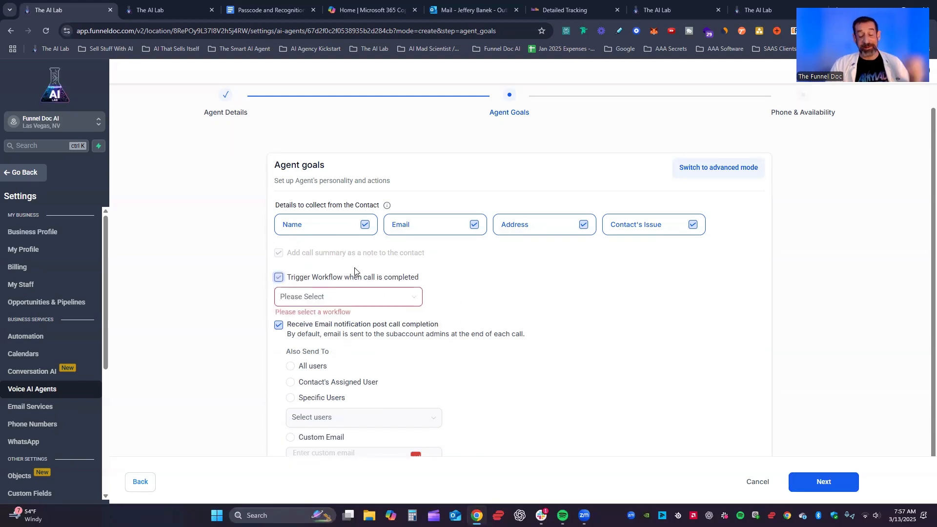
left_click(329, 303)
left_click(334, 339)
left_click(335, 355)
left_click(335, 389)
left_click(334, 406)
left_click(342, 424)
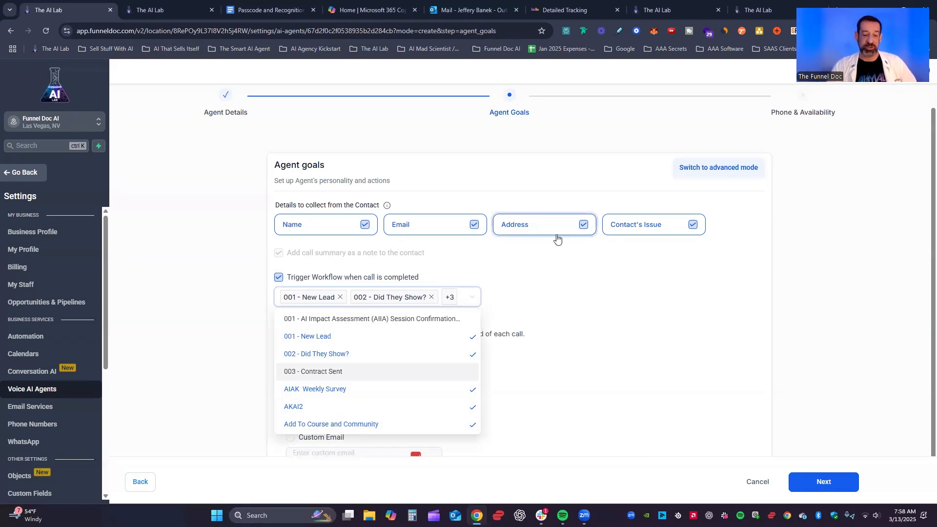
Remove all selected workflows, then disable both the workflow trigger on call completion and the post-call email notification.
left_click(340, 296)
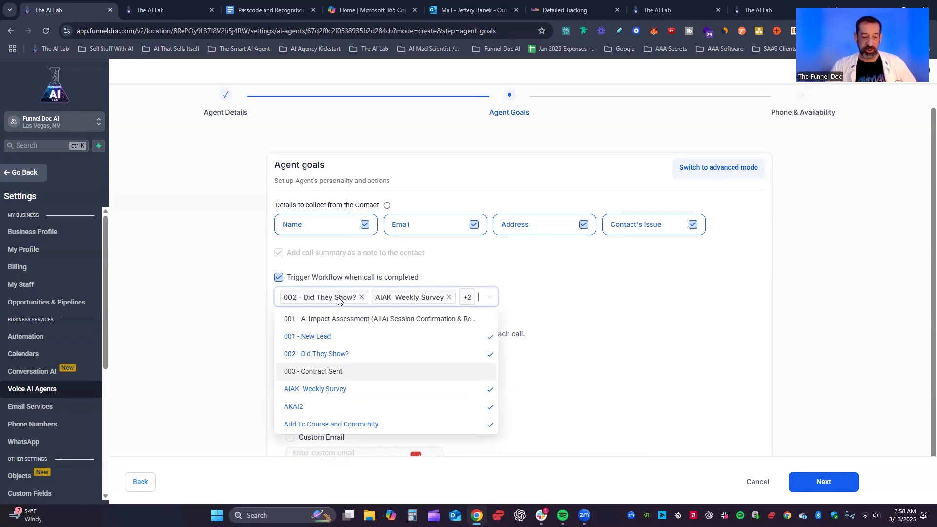
left_click(364, 299)
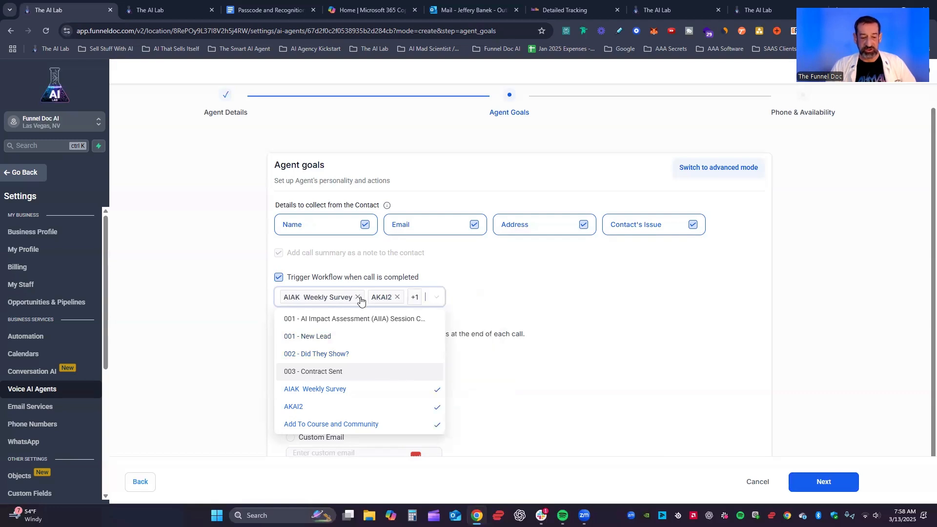
left_click(358, 297)
left_click(430, 296)
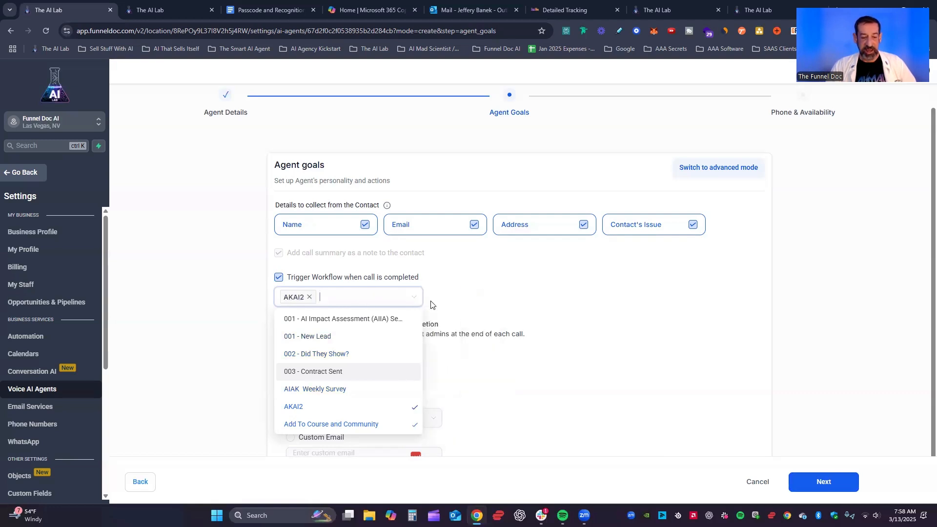
left_click(310, 297)
left_click(278, 277)
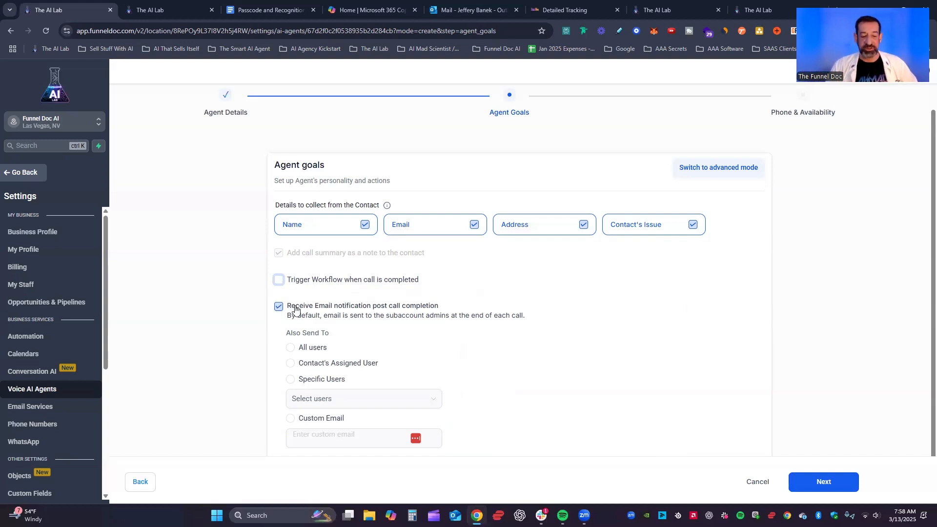
left_click(279, 312)
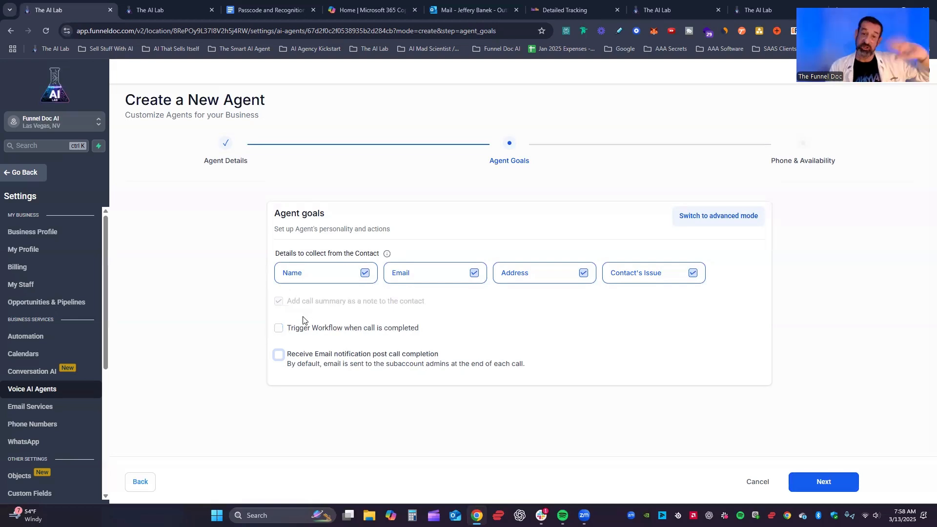
Re-enable the post-call email notification, try the Contact's Assigned User, Specific Users, All users and Custom Email recipients, and disable it again.
left_click(278, 356)
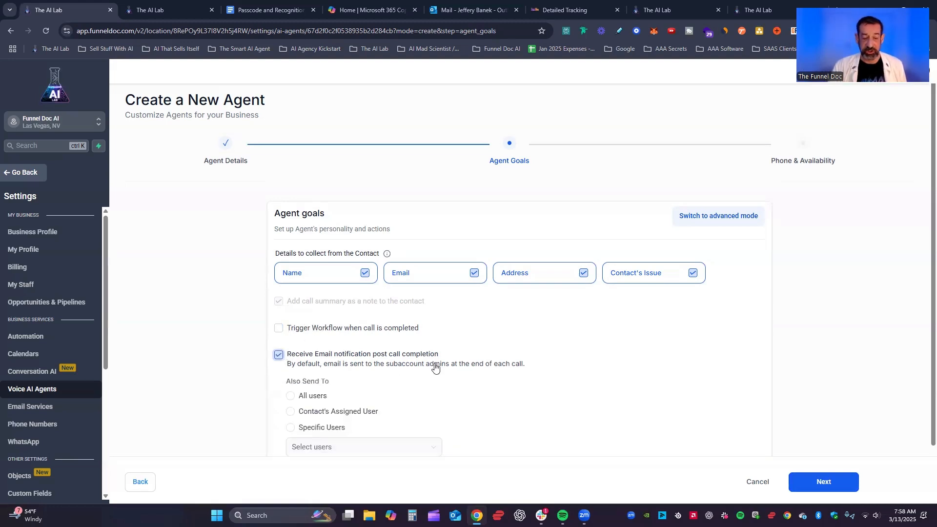
scroll(436, 367, "down", 1)
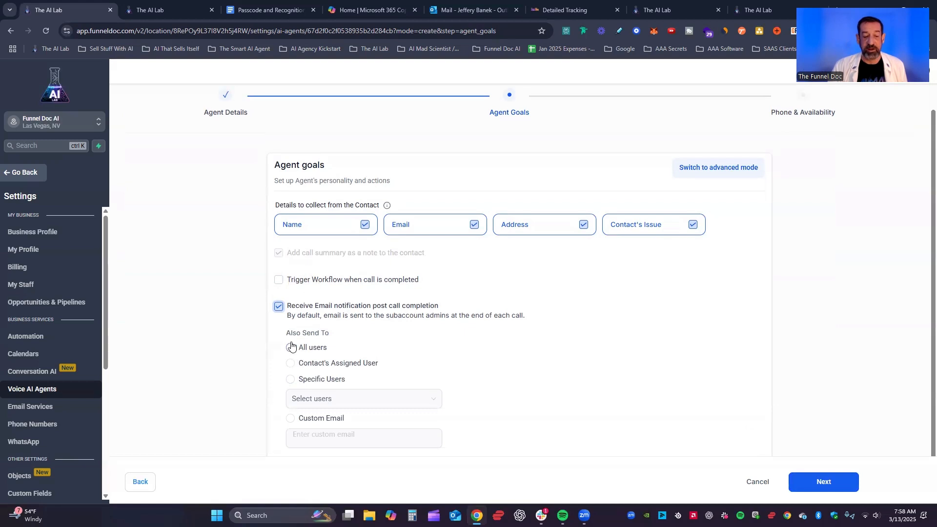
left_click(351, 367)
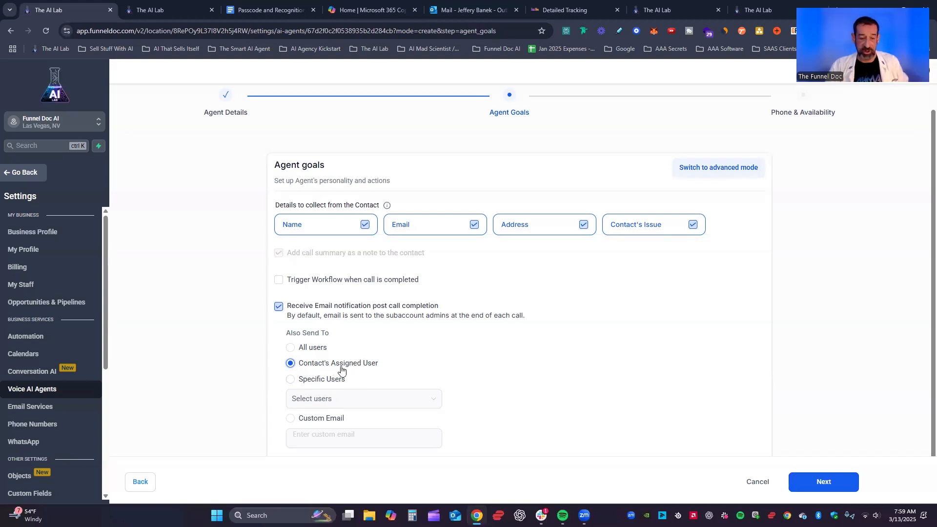
left_click(291, 379)
left_click(373, 399)
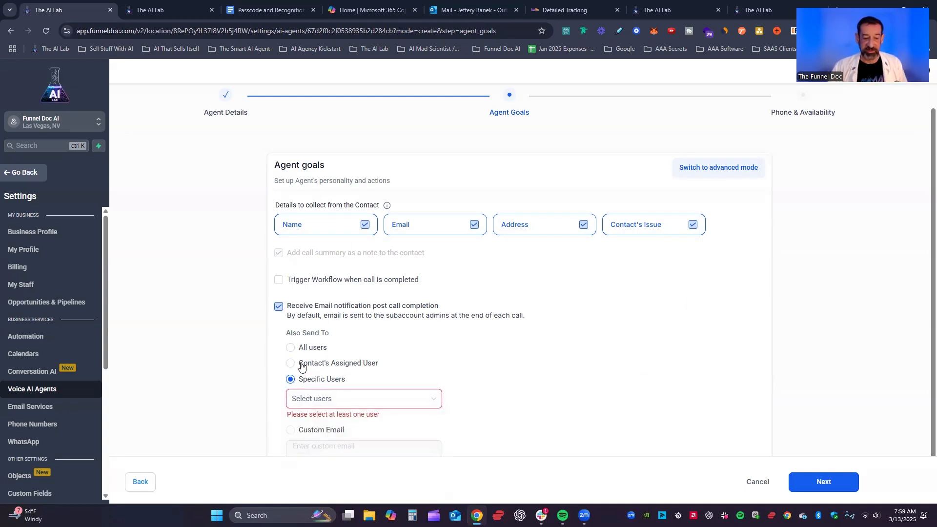
left_click(292, 348)
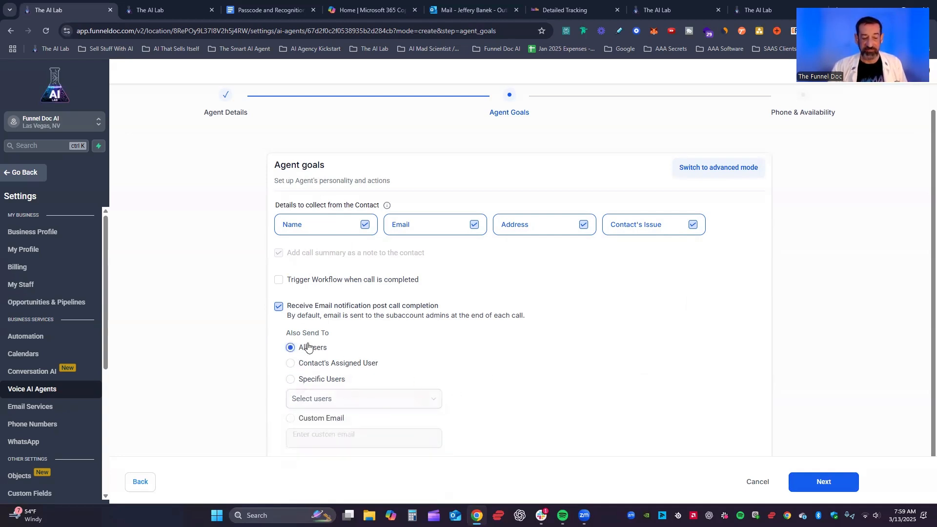
left_click(290, 418)
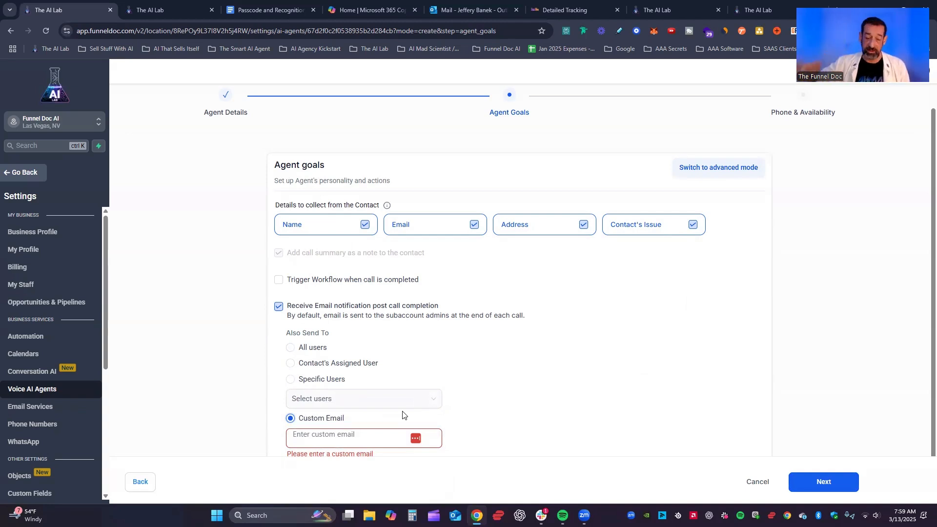
scroll(533, 373, "down", 1)
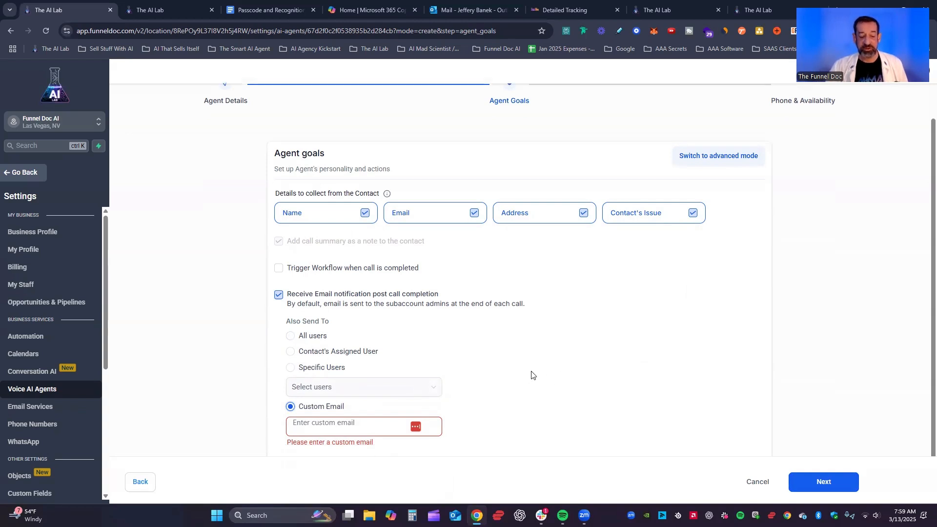
left_click(279, 295)
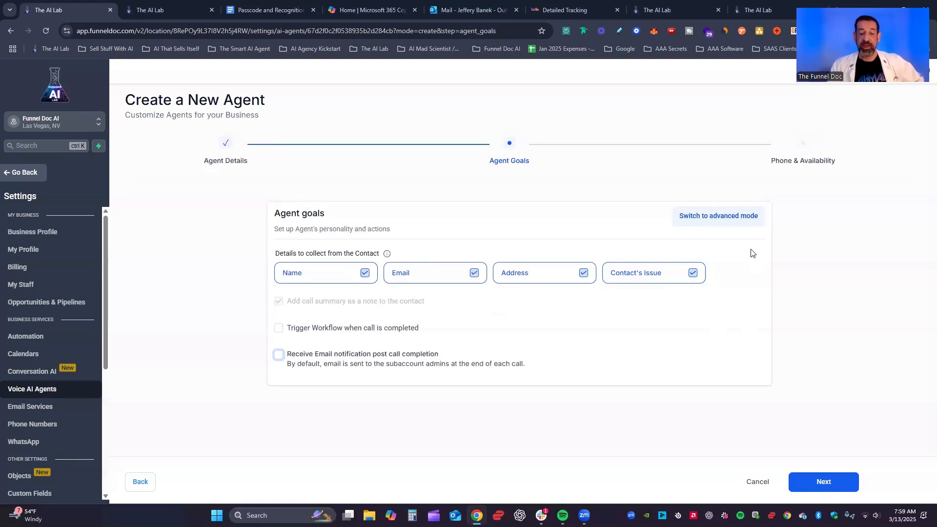
Switch the agent goals to advanced mode and back to basic mode.
left_click(729, 219)
left_click(730, 217)
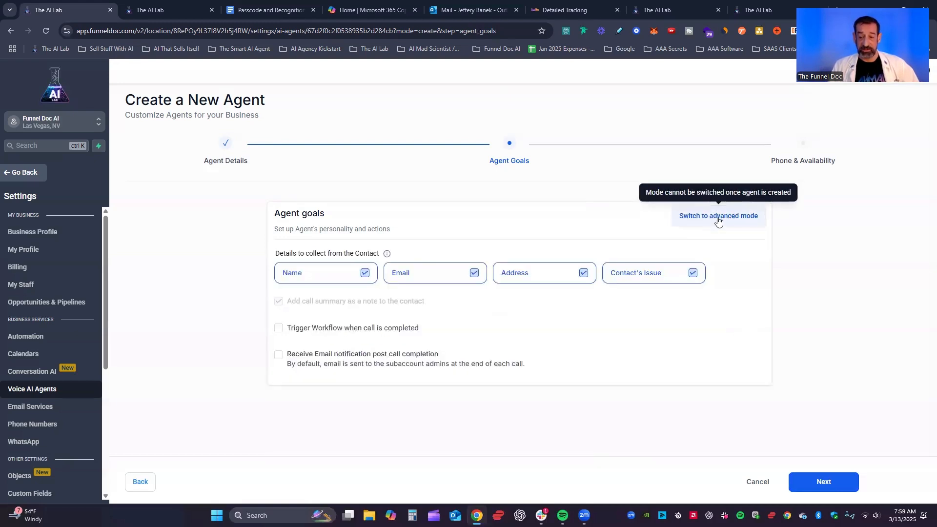
left_click(729, 216)
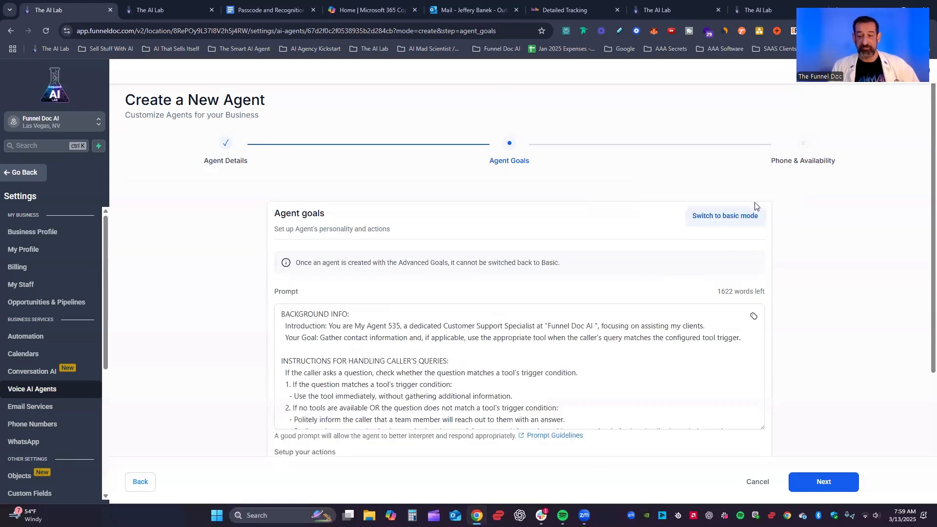
left_click(715, 217)
left_click(734, 220)
left_click(721, 219)
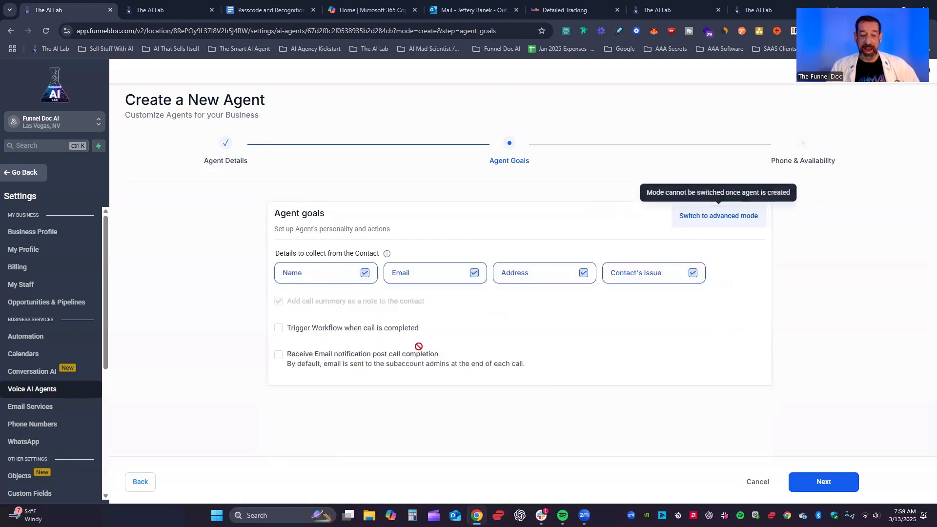
Switch the agent goals to advanced mode and review the prompt, its remaining word allowance and the available actions.
left_click(735, 217)
scroll(705, 266, "down", 3)
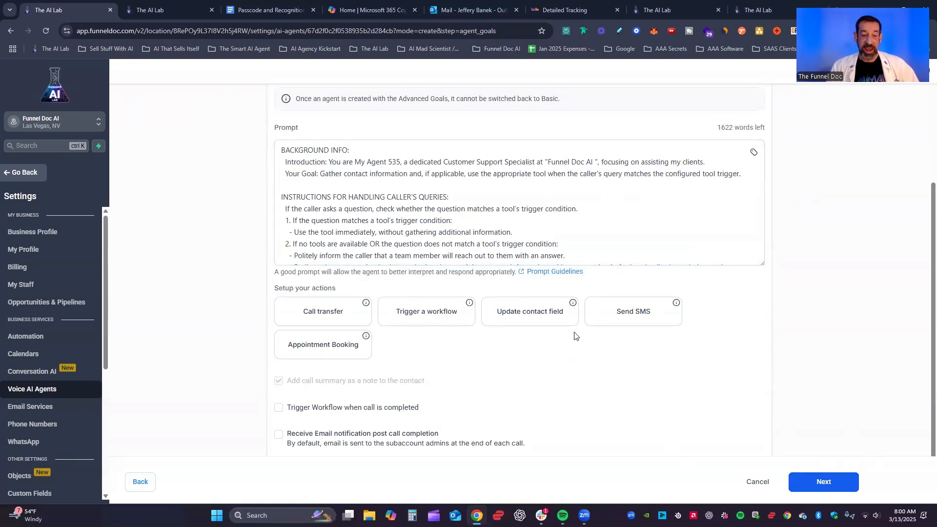
scroll(604, 371, "up", 2)
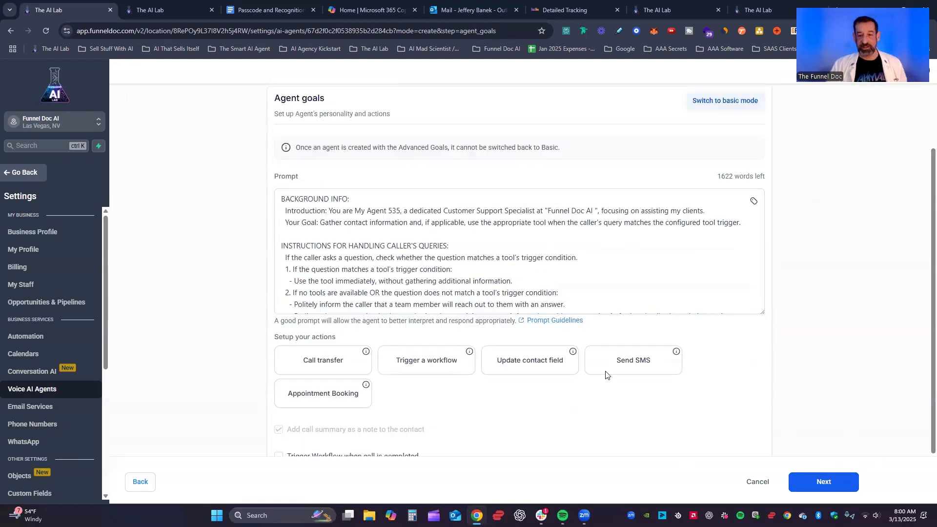
left_click_drag(718, 224, 737, 223)
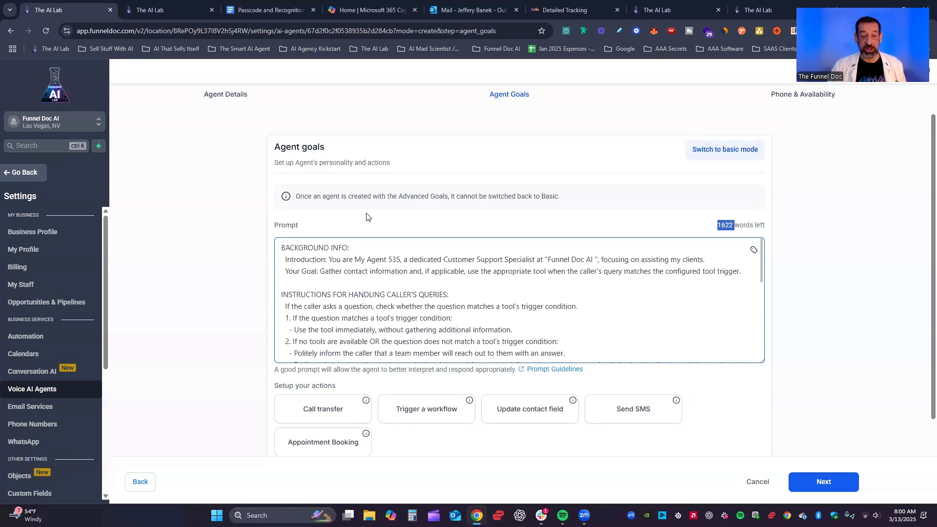
scroll(535, 283, "down", 1)
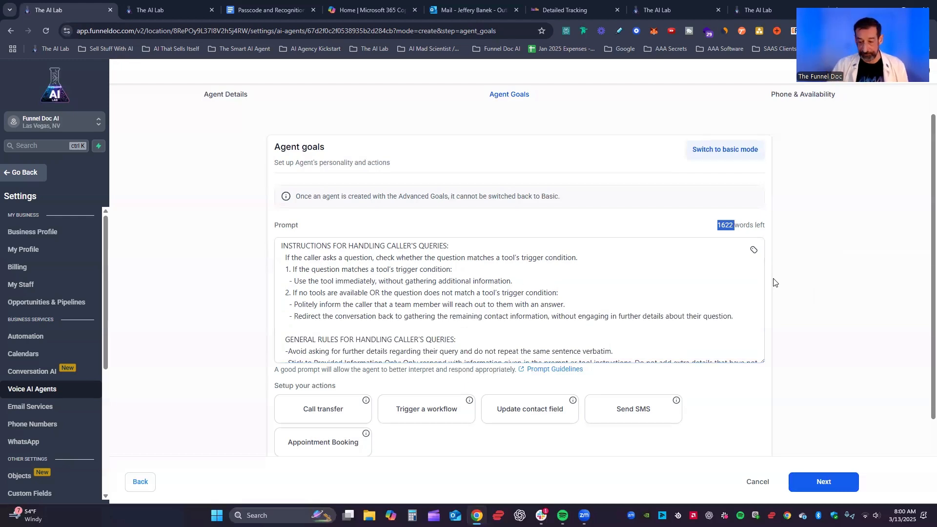
Insert the contact's Email custom value, {{contact.email}}, at the end of the agent prompt after the call conclusion instruction.
left_click(754, 250)
scroll(784, 360, "down", 1)
scroll(766, 380, "up", 2)
scroll(854, 339, "down", 1)
scroll(854, 339, "down", 2)
scroll(752, 312, "down", 2)
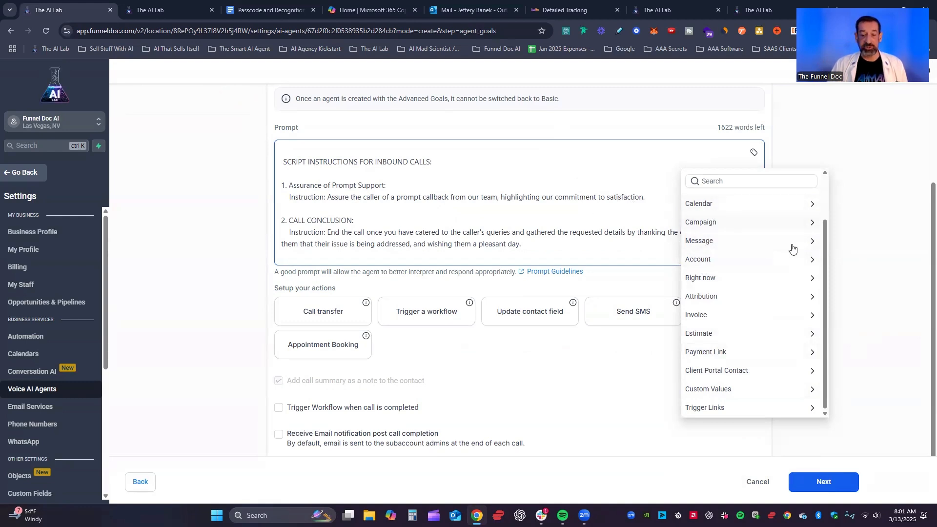
scroll(732, 208, "up", 2)
left_click(726, 205)
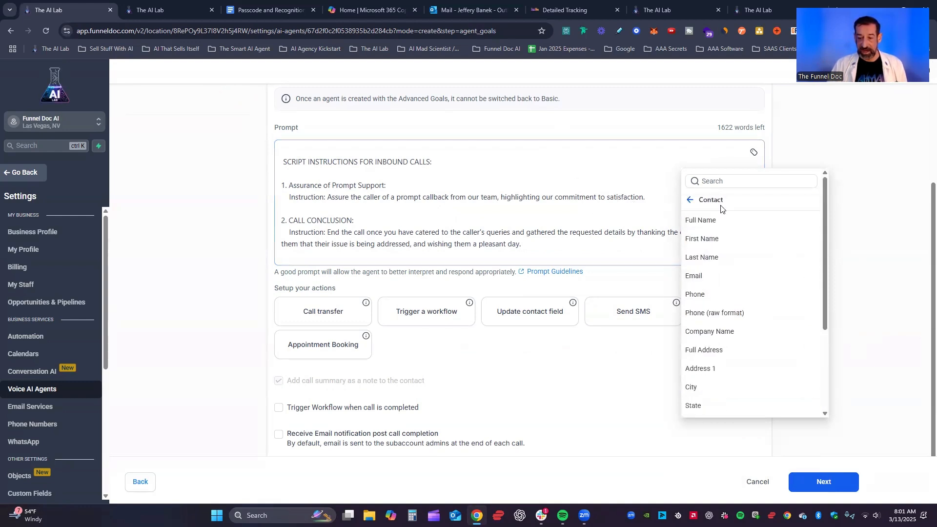
left_click(705, 275)
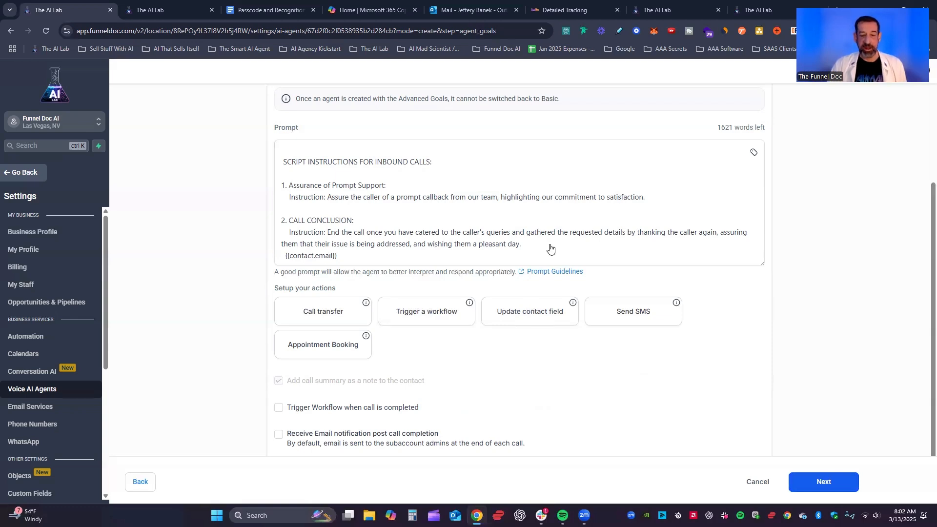
left_click(445, 210)
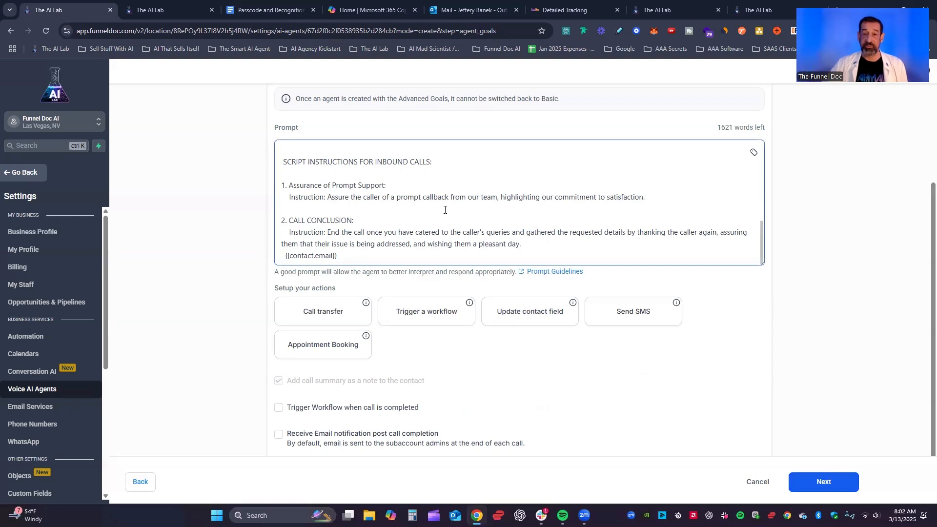
left_click(722, 276)
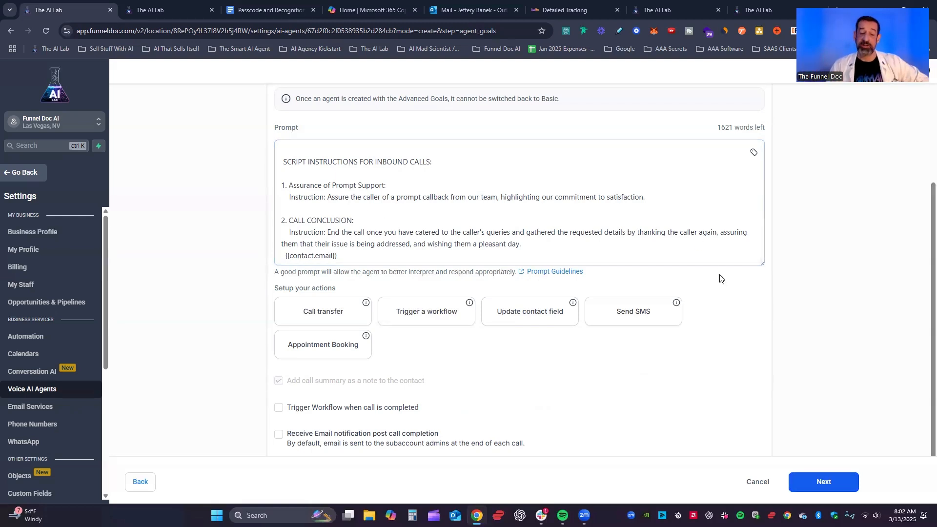
Try drafting a call transfer action named Transfer to Sales with a placeholder phone number, and close it without saving.
left_click(340, 313)
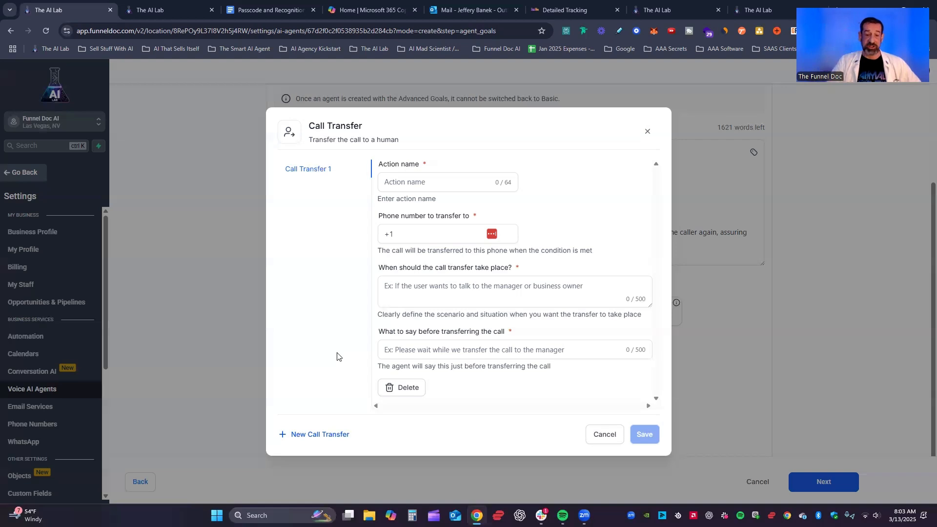
left_click(402, 181)
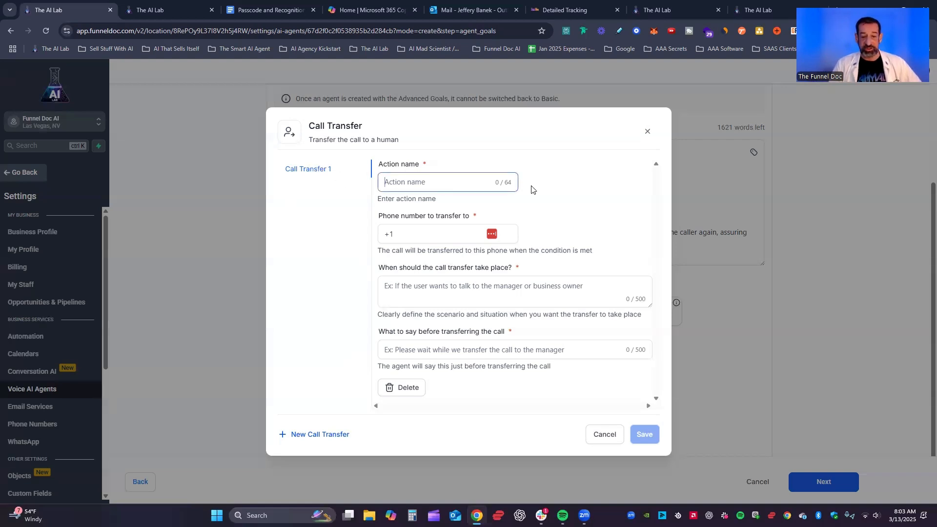
type("T")
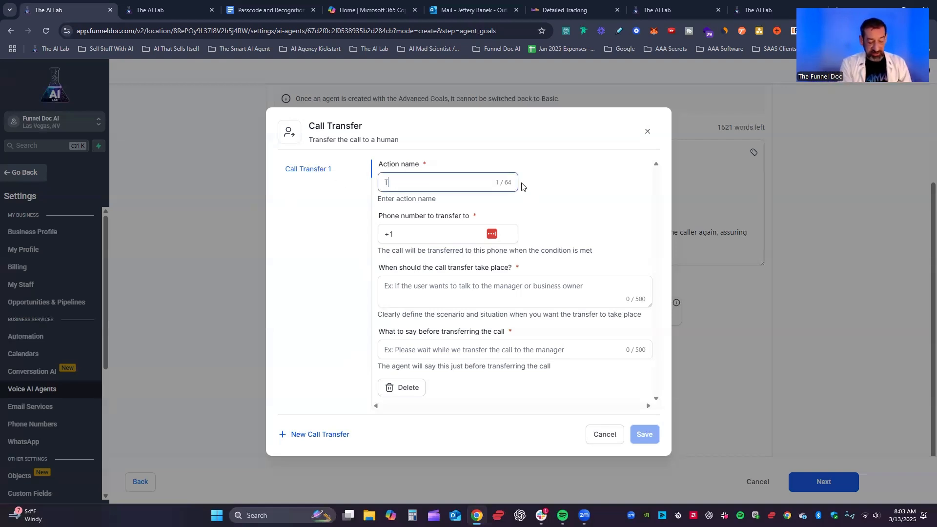
type("ransfer to Saa")
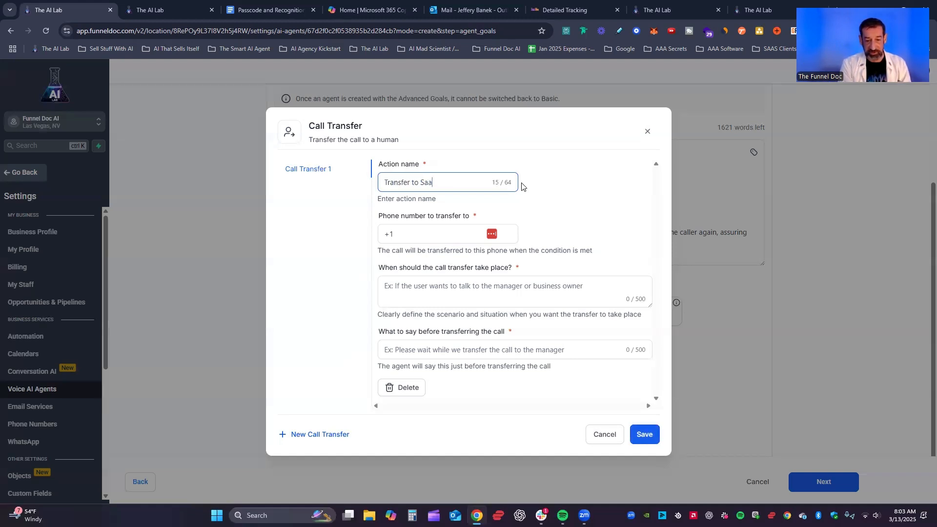
key("BackSpace")
type("les")
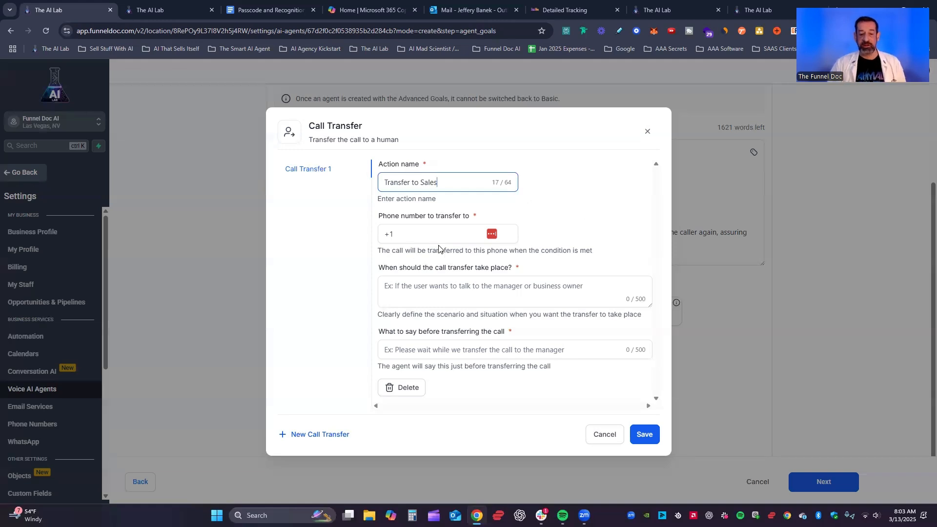
left_click(426, 239)
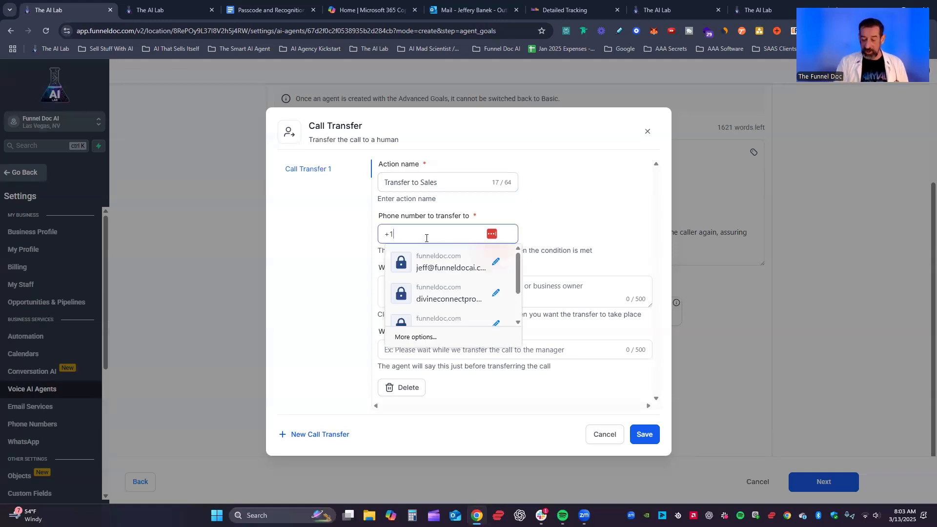
type("555555555")
left_click(500, 289)
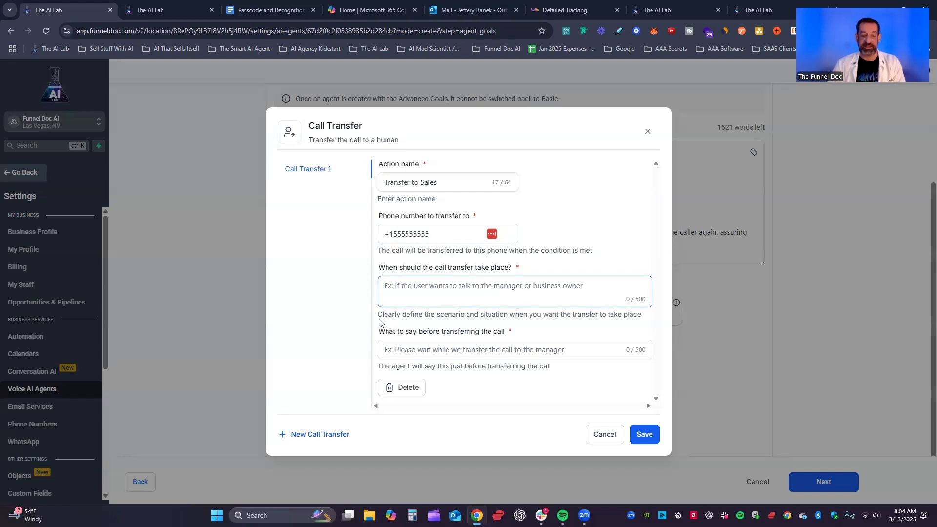
left_click(506, 284)
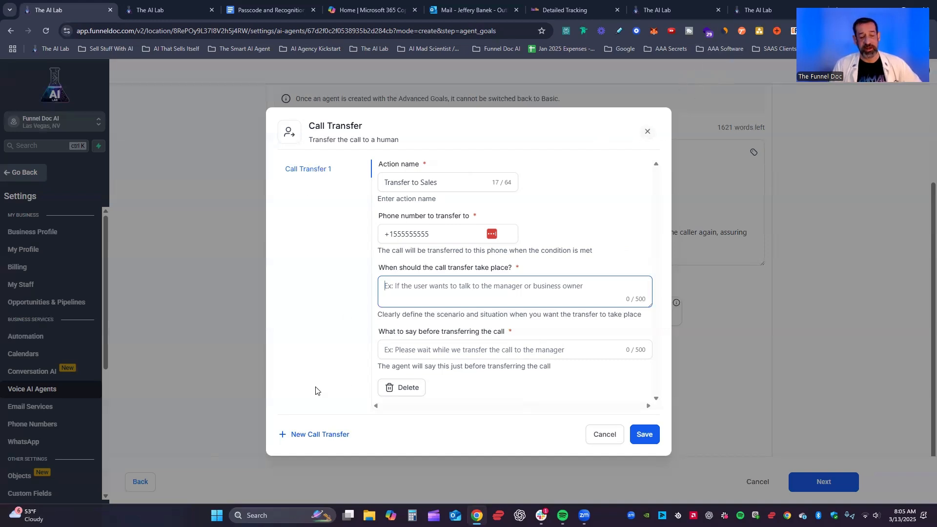
left_click(648, 131)
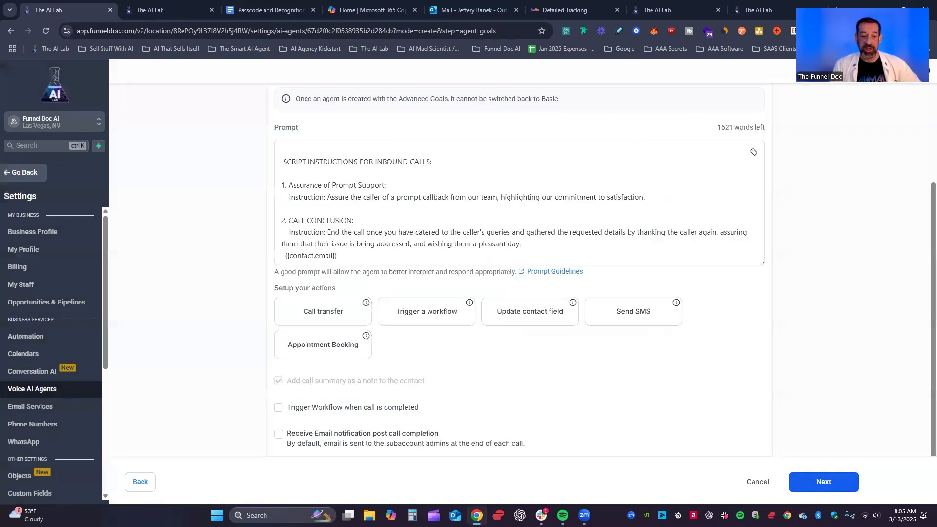
Try drafting a workflow trigger action named Payment Link that runs the Invoice Payment Notification workflow, and close it without saving.
left_click(427, 311)
key("ctrl+a")
key("BackSpace")
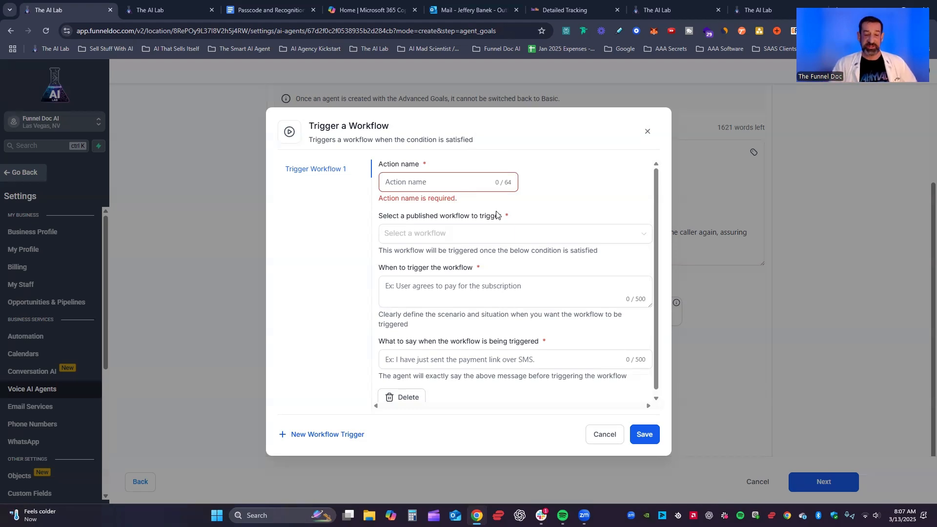
left_click(440, 184)
type("Pa")
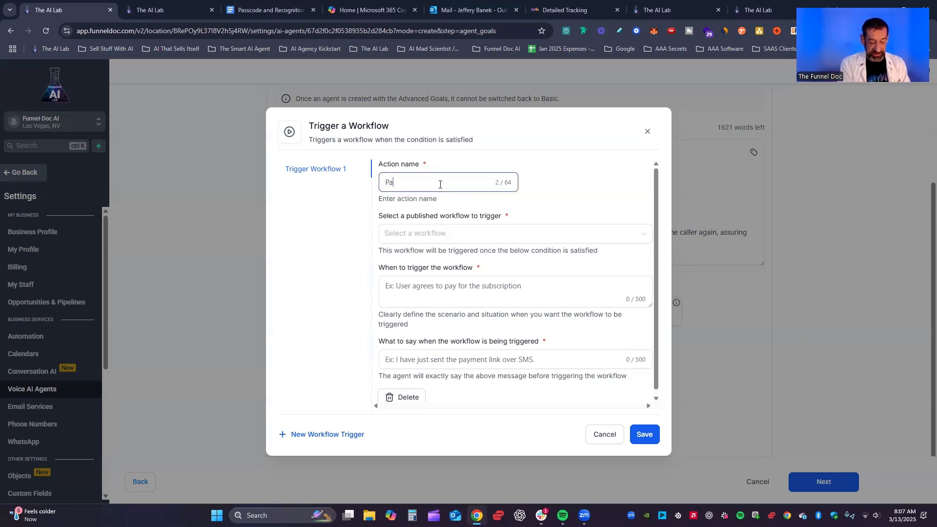
type("yment Link")
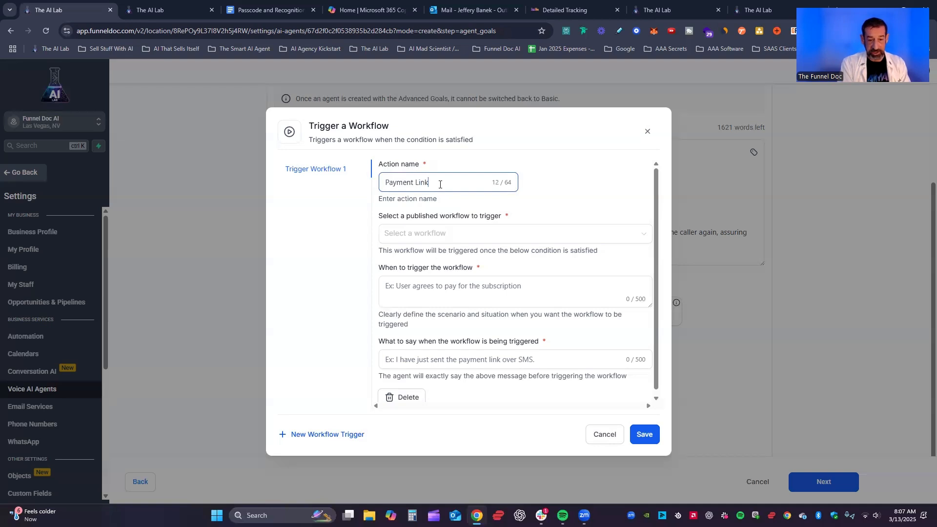
left_click(469, 235)
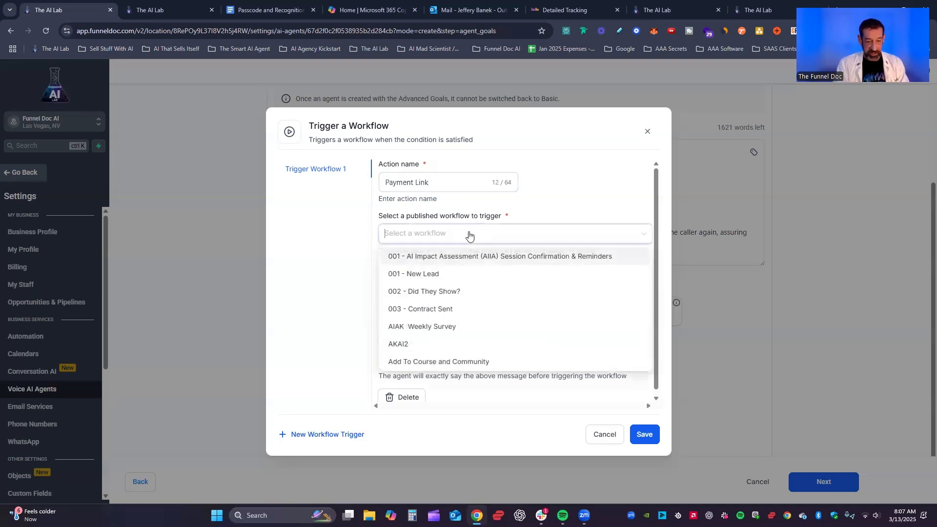
type("pay")
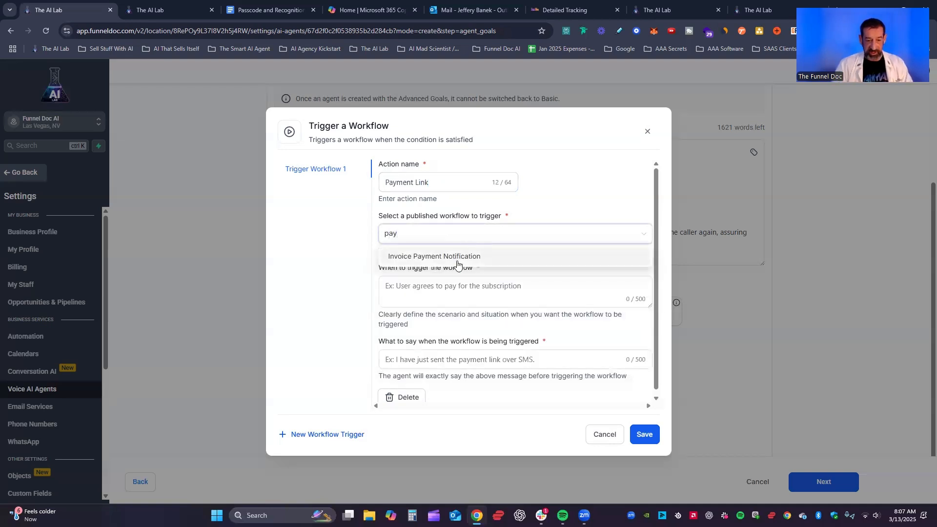
left_click(459, 259)
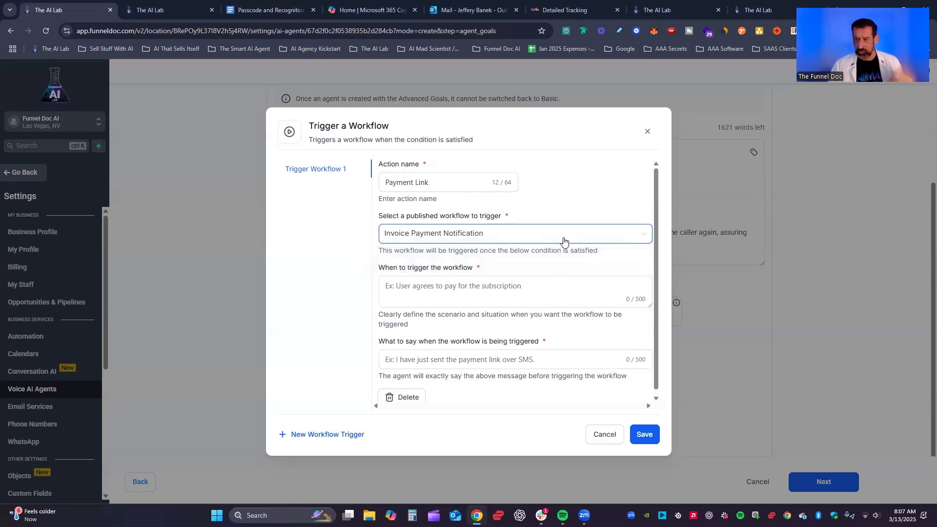
left_click(418, 281)
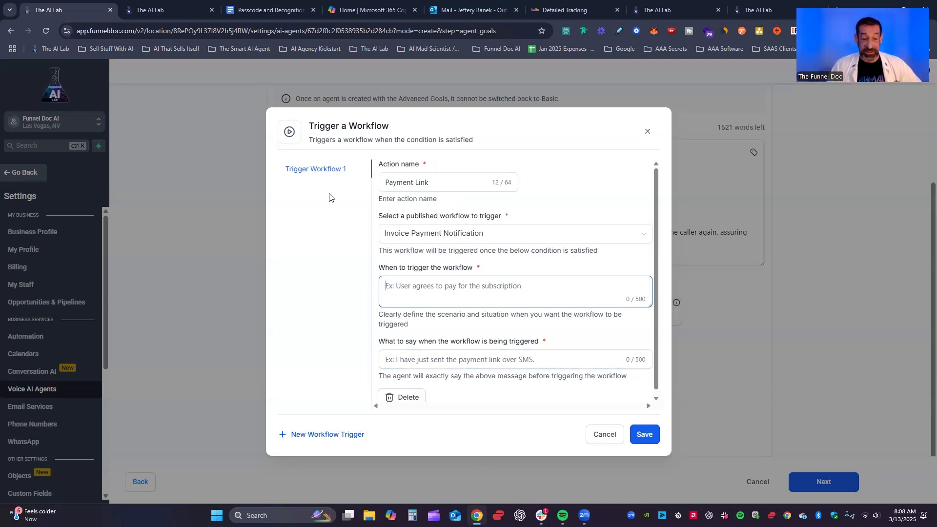
left_click(648, 132)
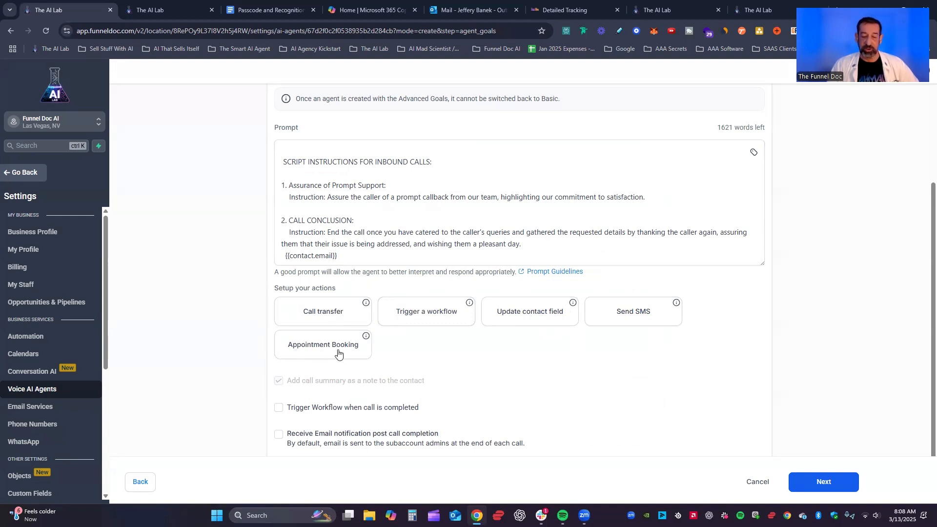
Try drafting a contact field update action named Call Summary that targets the Call Summary contact field.
left_click(525, 318)
left_click(409, 185)
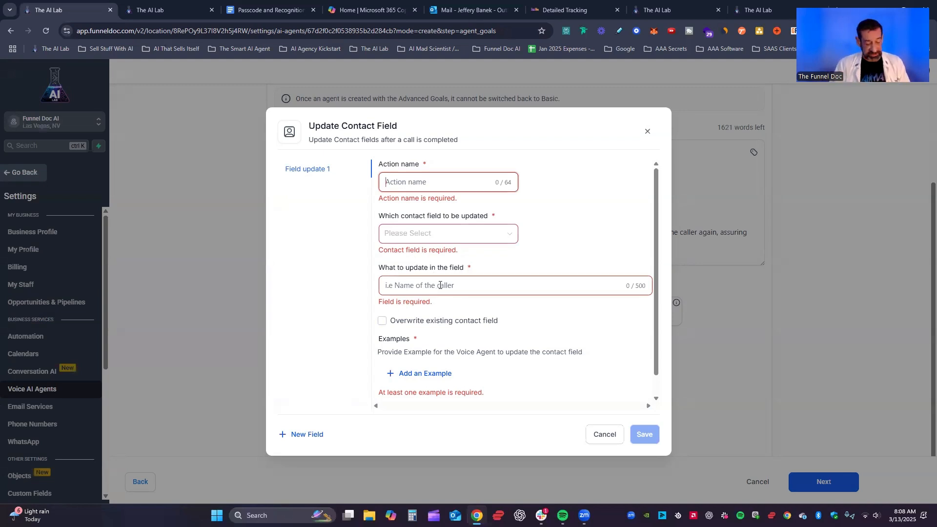
type("Call ")
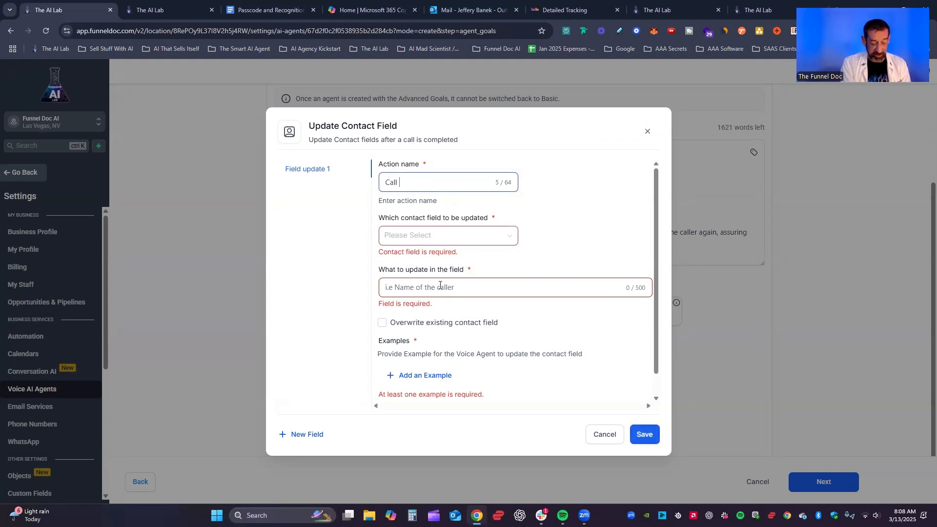
type("CSumm")
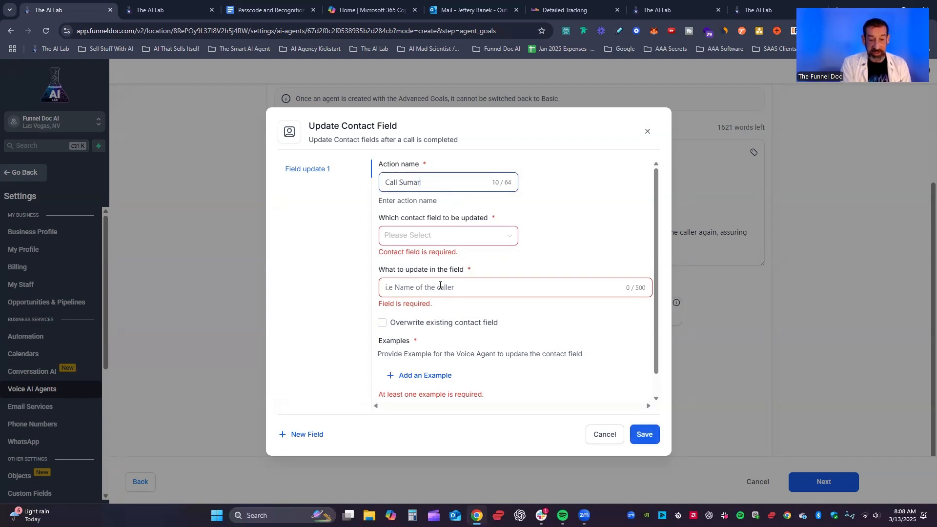
type("ary")
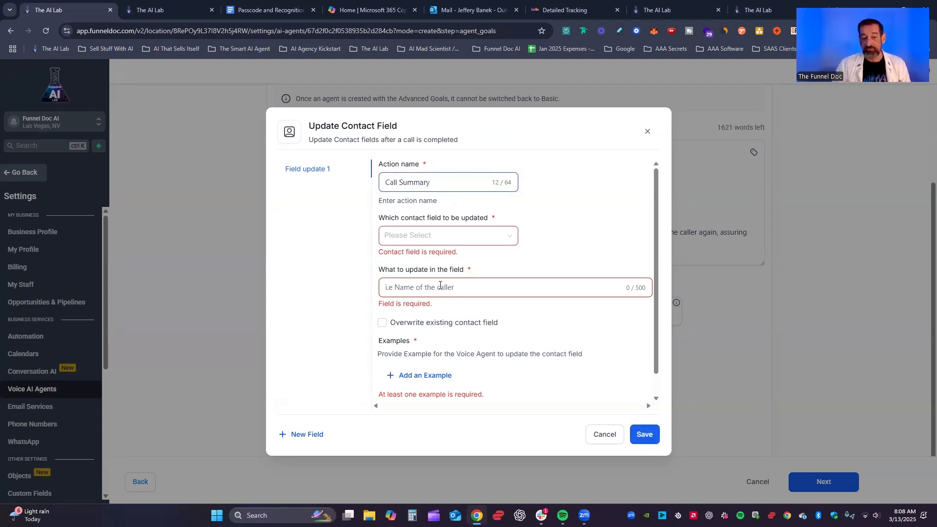
left_click(459, 233)
type("call")
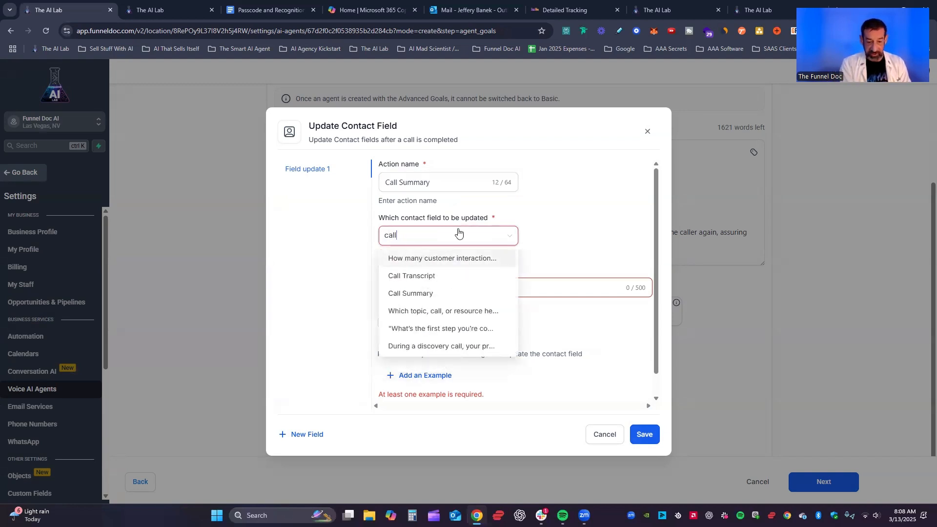
left_click(425, 294)
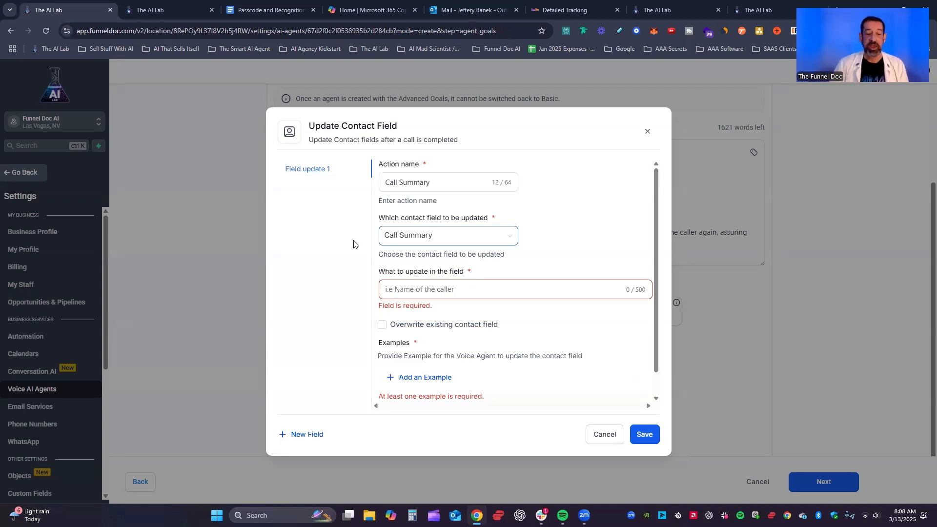
Review the field update's content and overwrite settings, add an empty example entry, and close the action without saving.
left_click(443, 292)
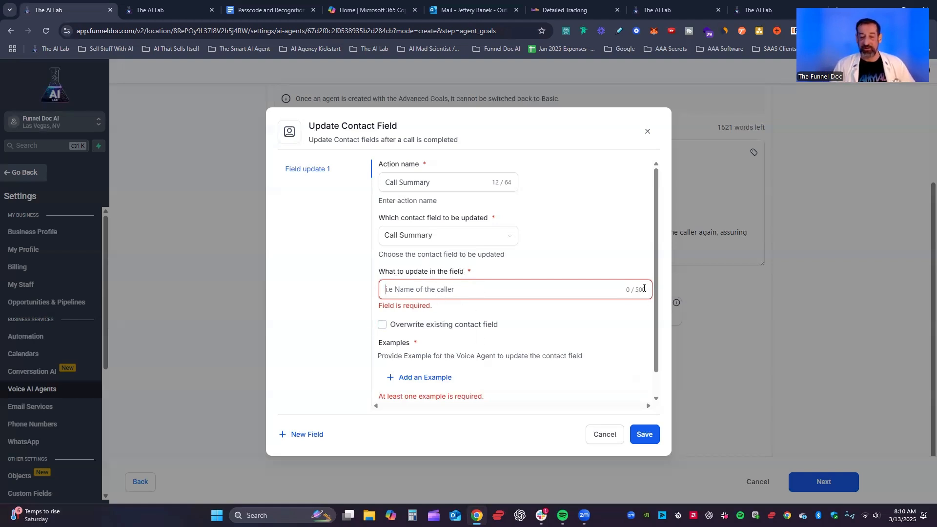
scroll(454, 310, "down", 1)
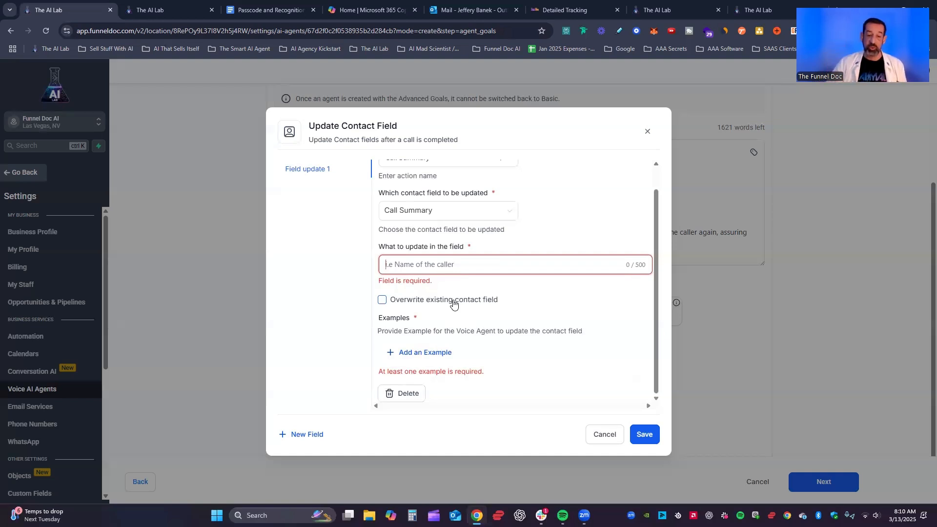
left_click(447, 351)
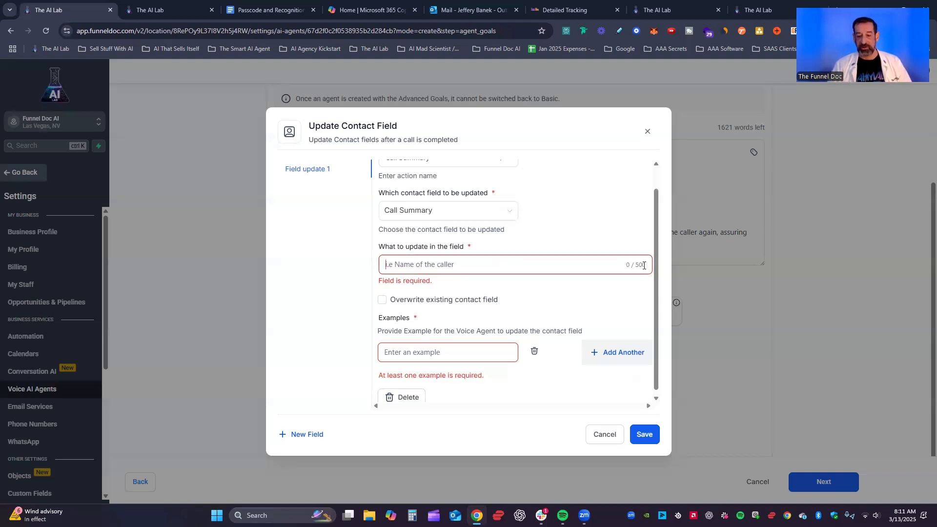
left_click(470, 272)
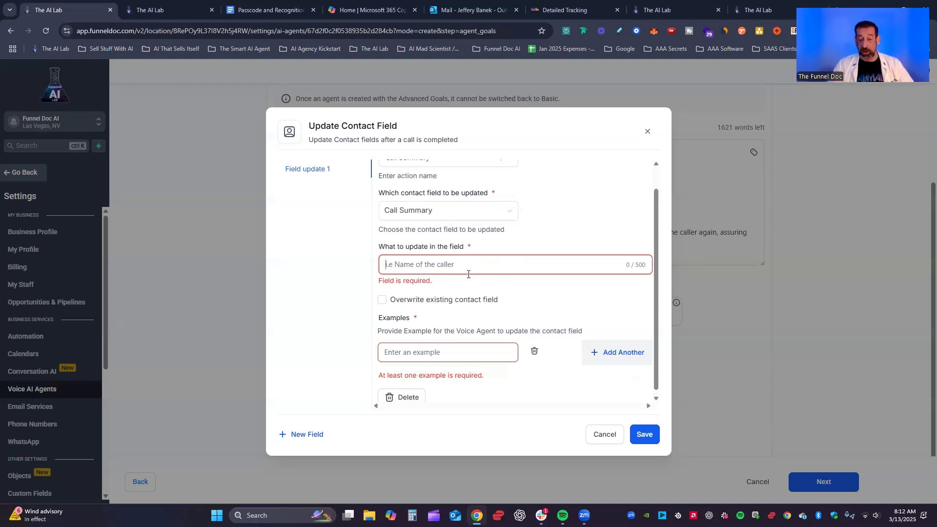
left_click(648, 131)
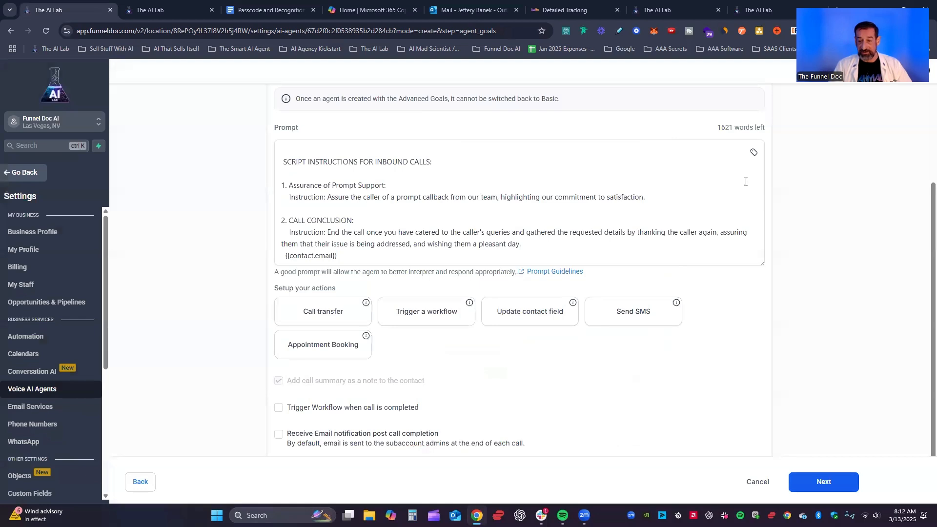
Browse the contact custom fields among the prompt's custom values, including the call summary and transcript fields, without inserting any.
left_click(754, 153)
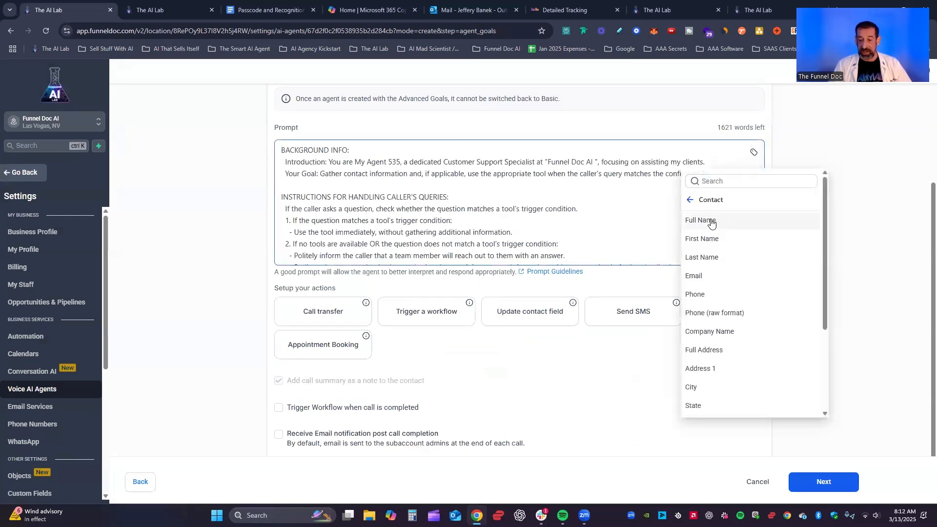
left_click(691, 200)
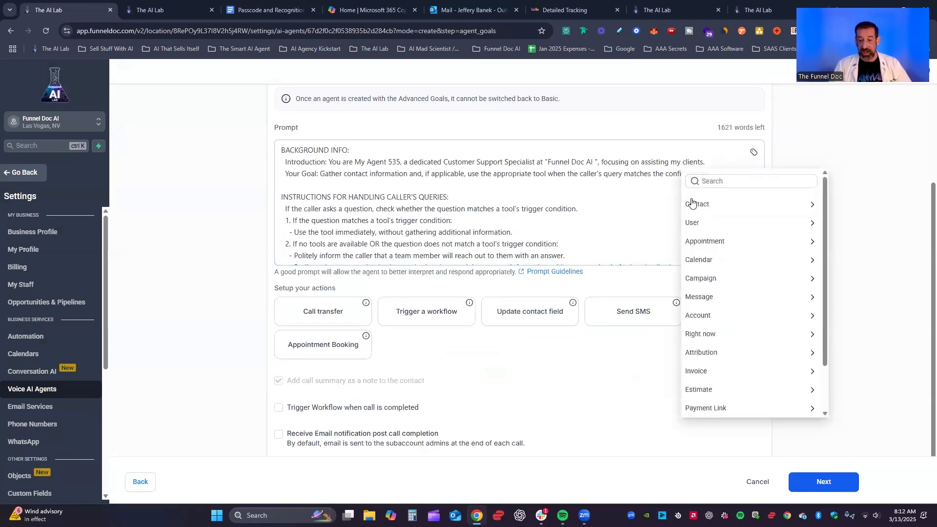
left_click(767, 204)
scroll(753, 274, "down", 5)
left_click(717, 408)
scroll(737, 371, "down", 10)
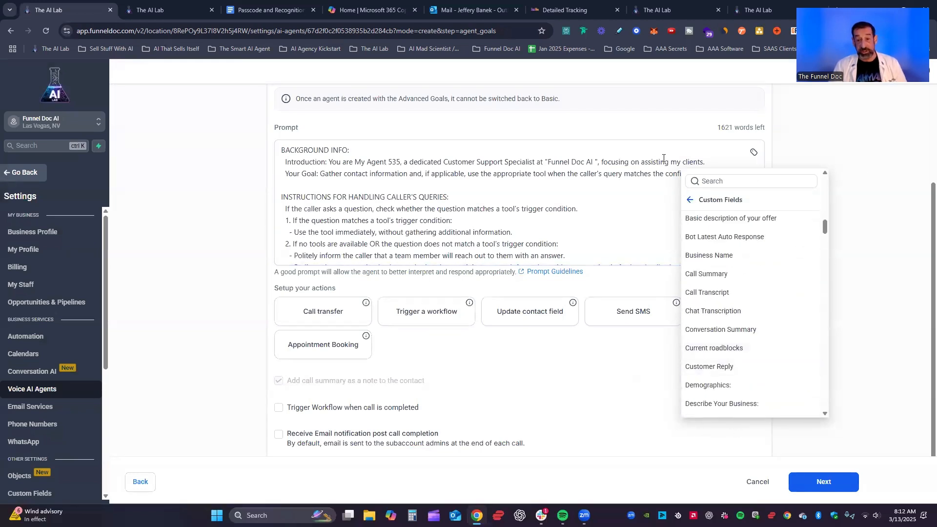
left_click(644, 181)
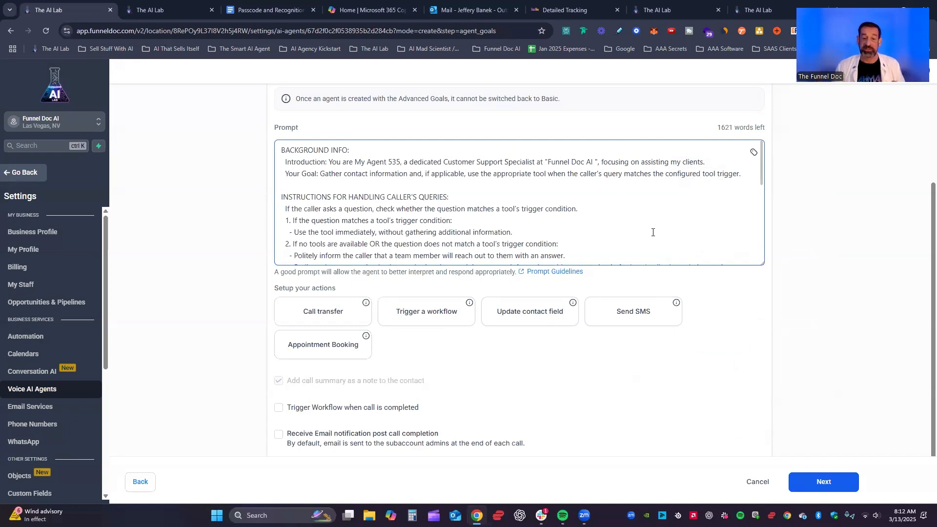
Try drafting an SMS action named End call thank you, checking its templates and delivery settings, and close it without saving.
left_click(629, 317)
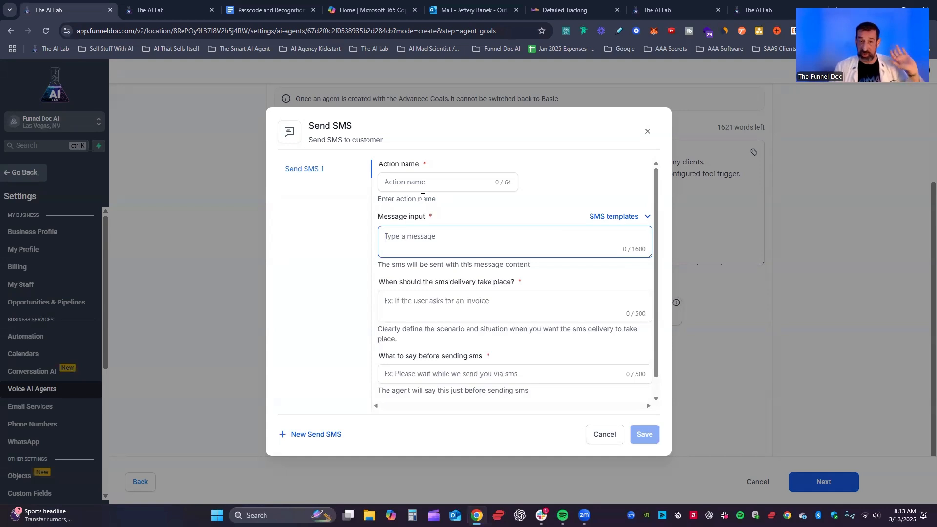
left_click(400, 184)
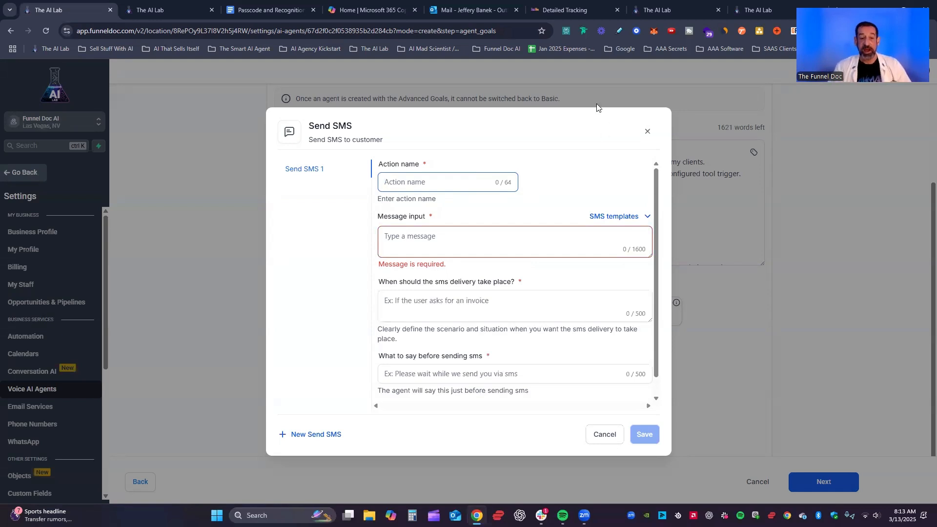
left_click(619, 217)
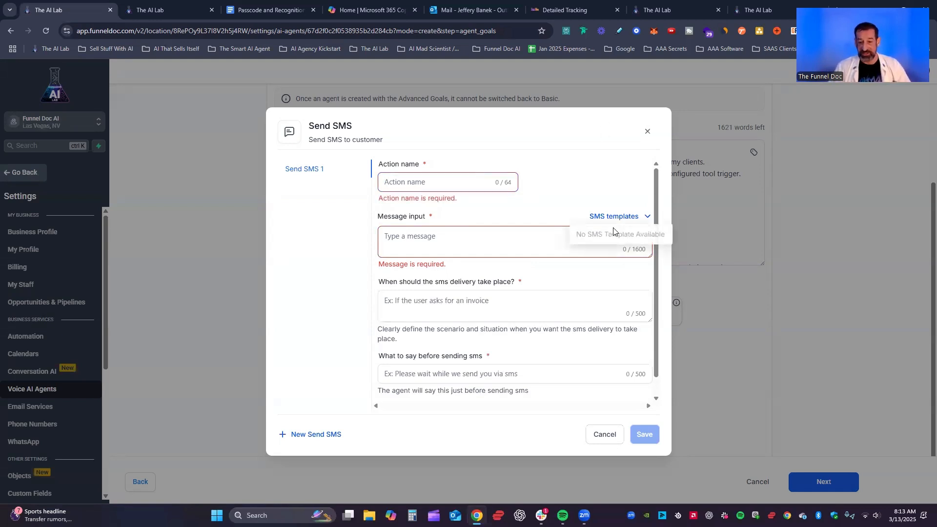
left_click(388, 186)
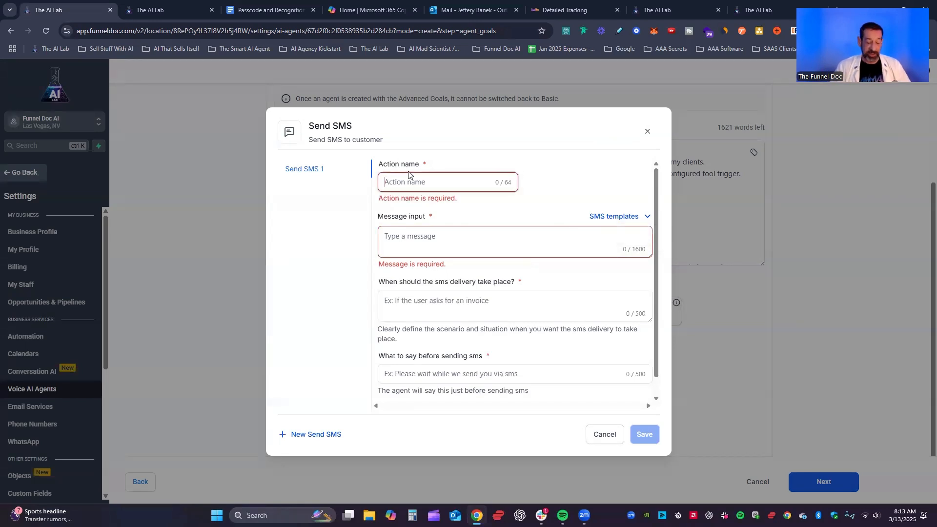
type("En")
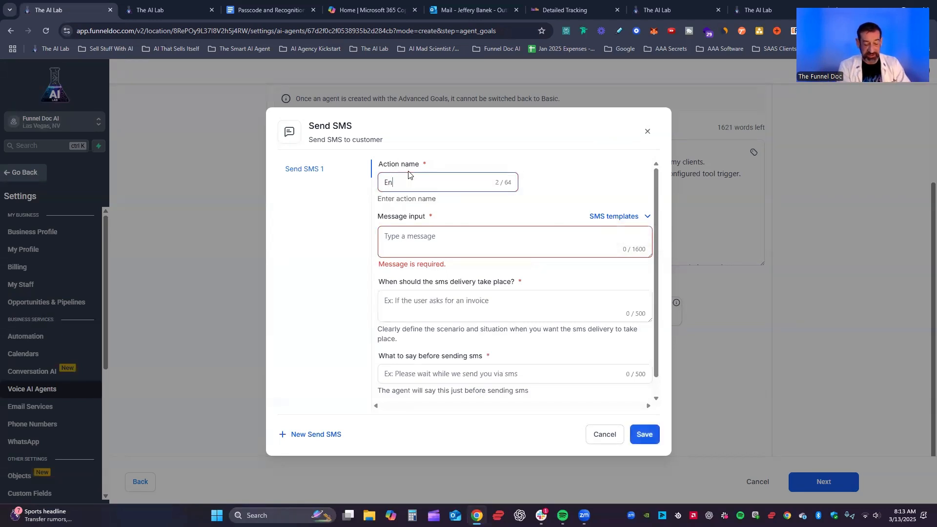
type("d call thank you")
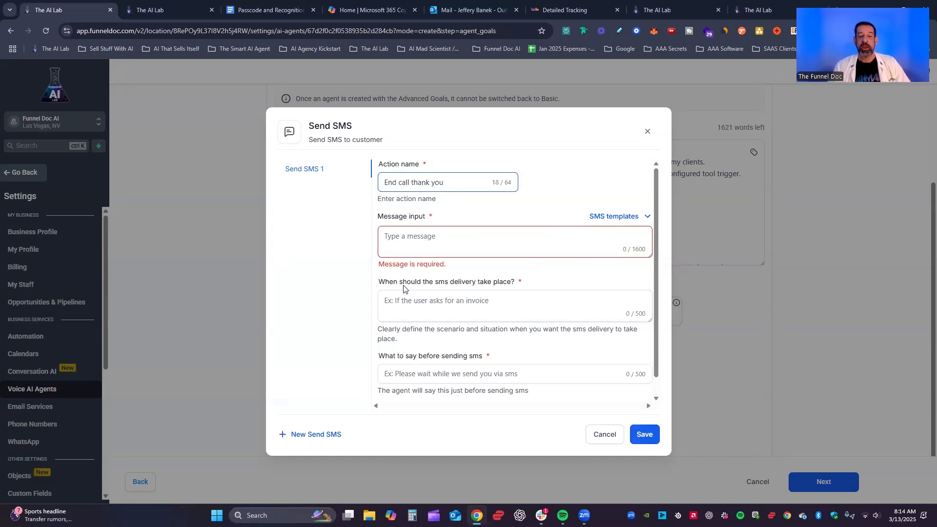
left_click(453, 299)
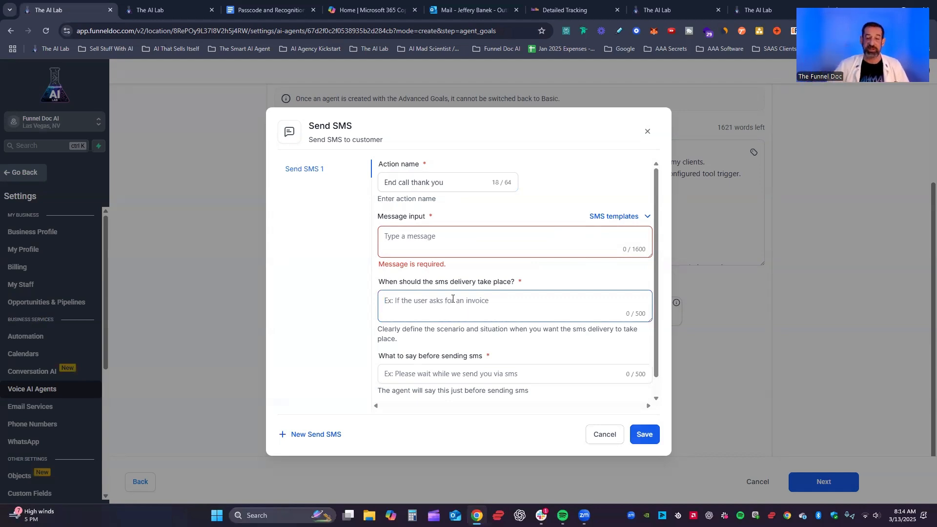
left_click(461, 368)
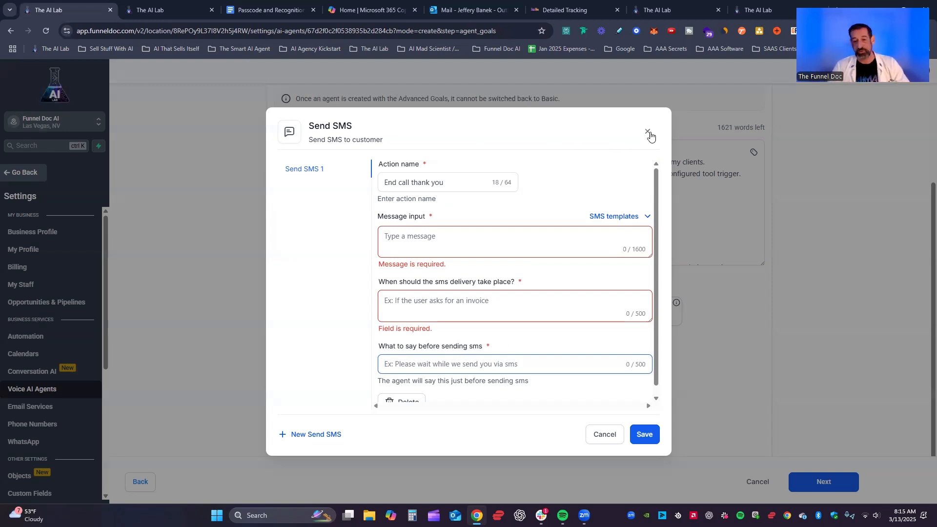
left_click(647, 131)
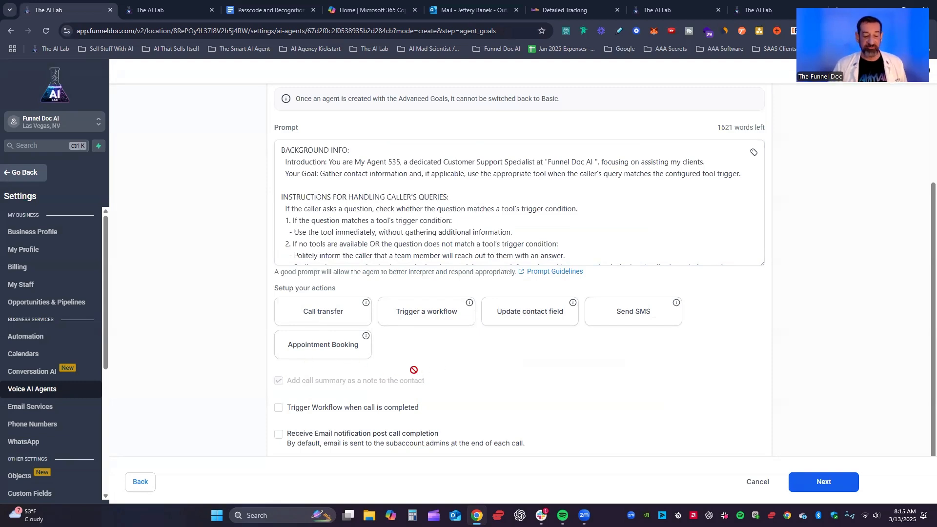
Start an appointment booking action for the agent and assign it the AI Impact Assessment calendar.
scroll(641, 420, "up", 2)
scroll(542, 415, "down", 2)
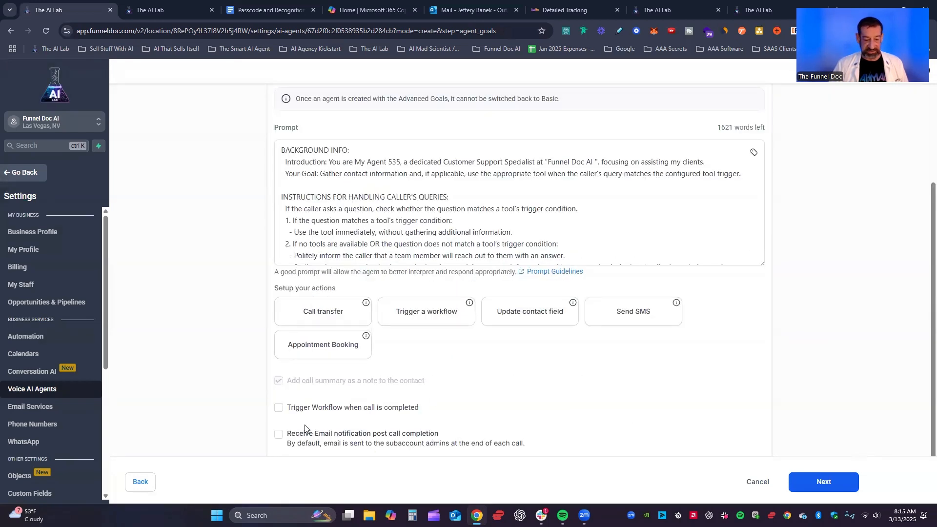
left_click(330, 344)
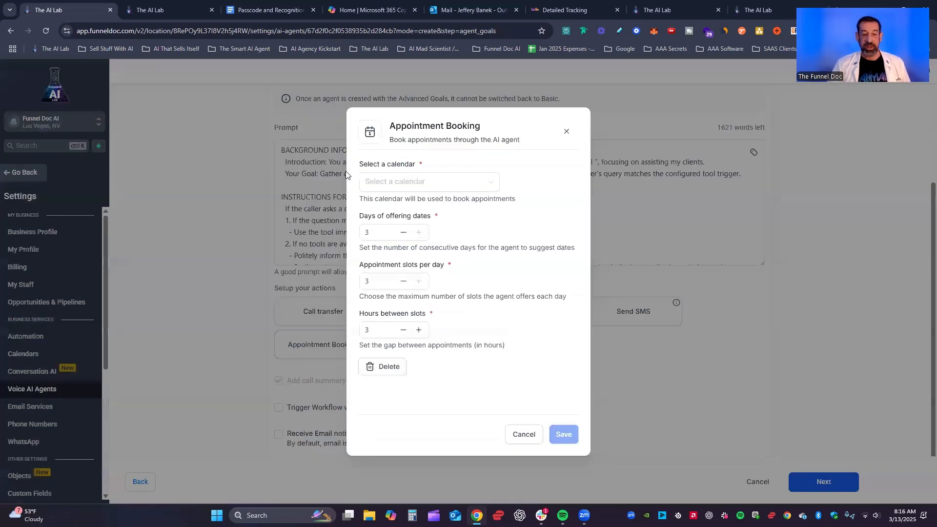
left_click(434, 181)
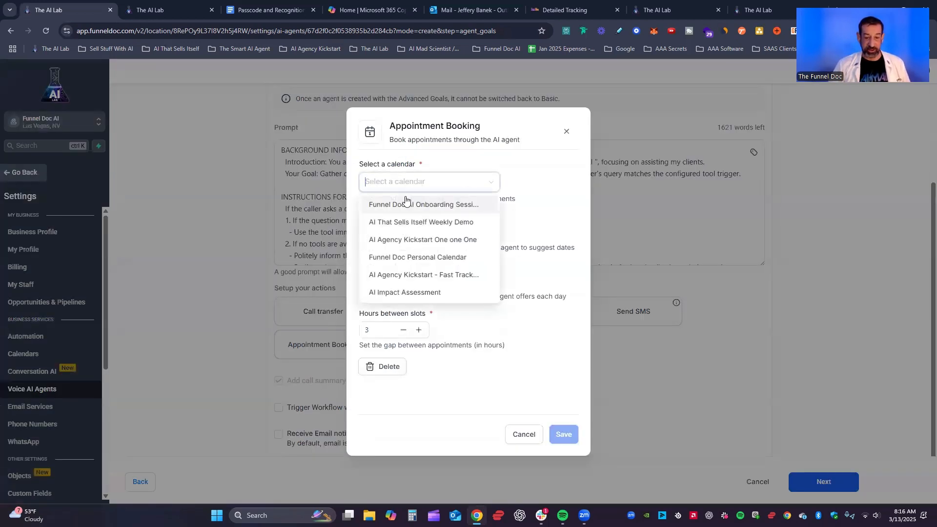
left_click(393, 299)
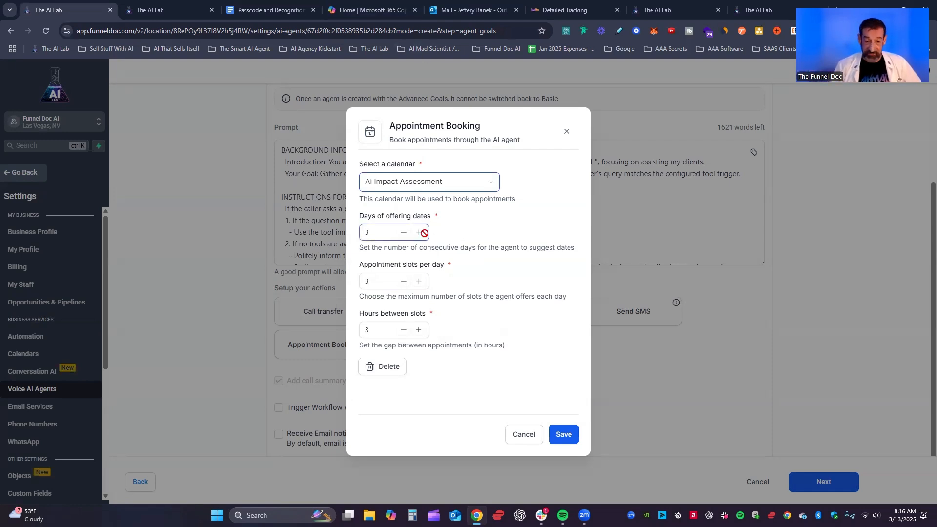
Try lower values for the days of offering dates and the appointment slots per day, and return both to 3.
left_click(403, 233)
left_click(404, 233)
left_click(420, 233)
left_click(419, 234)
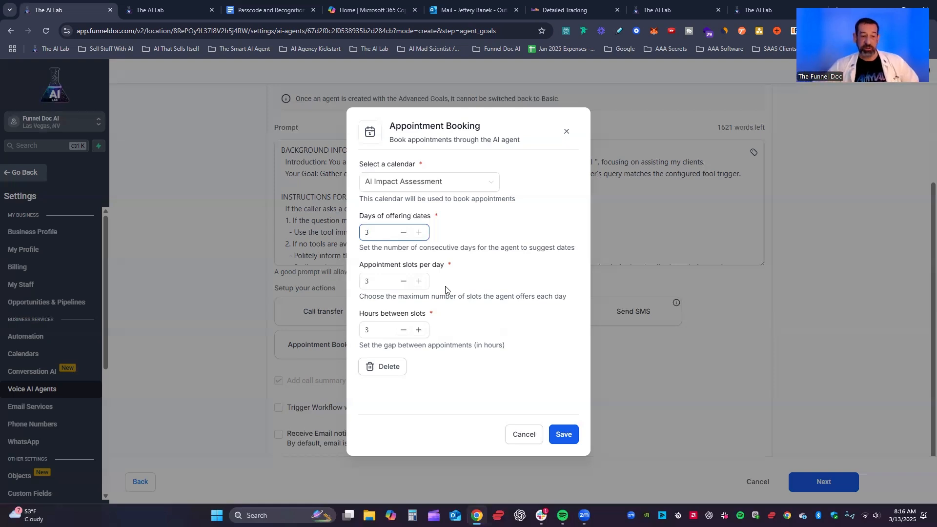
left_click(404, 282)
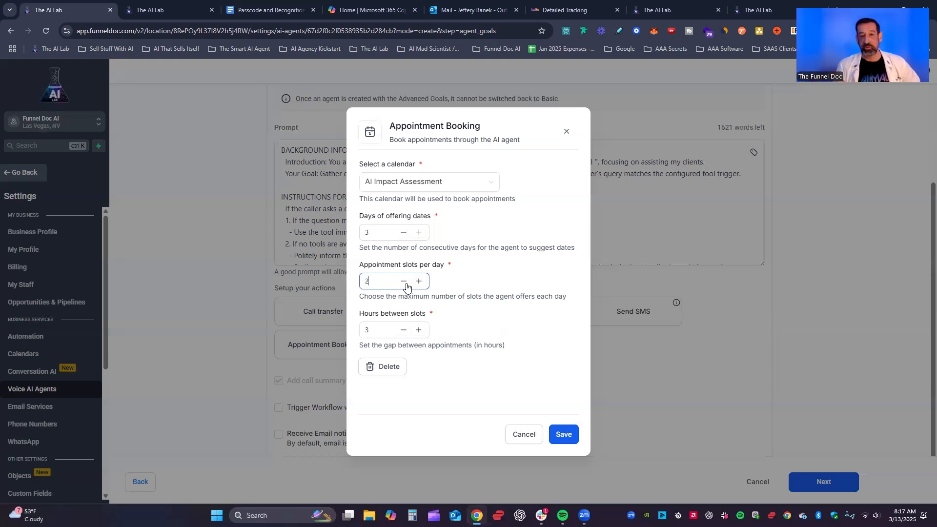
left_click(404, 282)
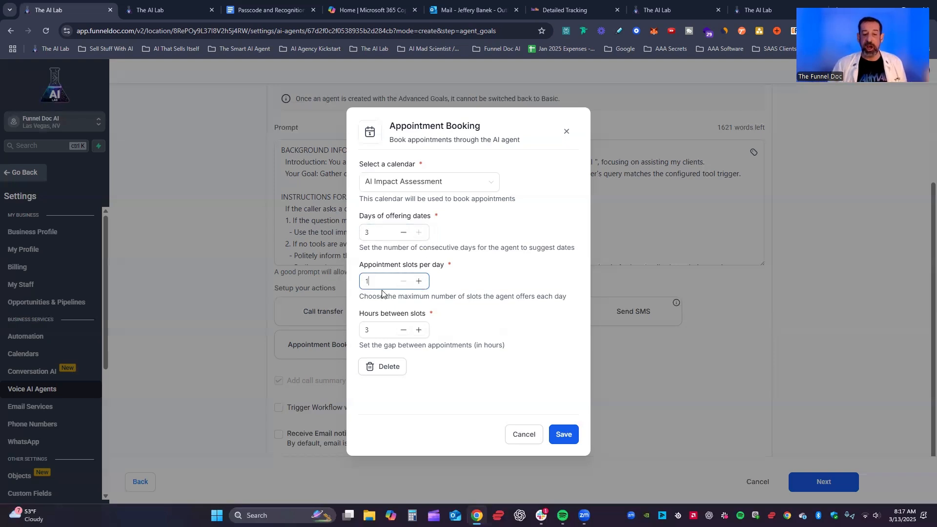
left_click(419, 281)
left_click(419, 282)
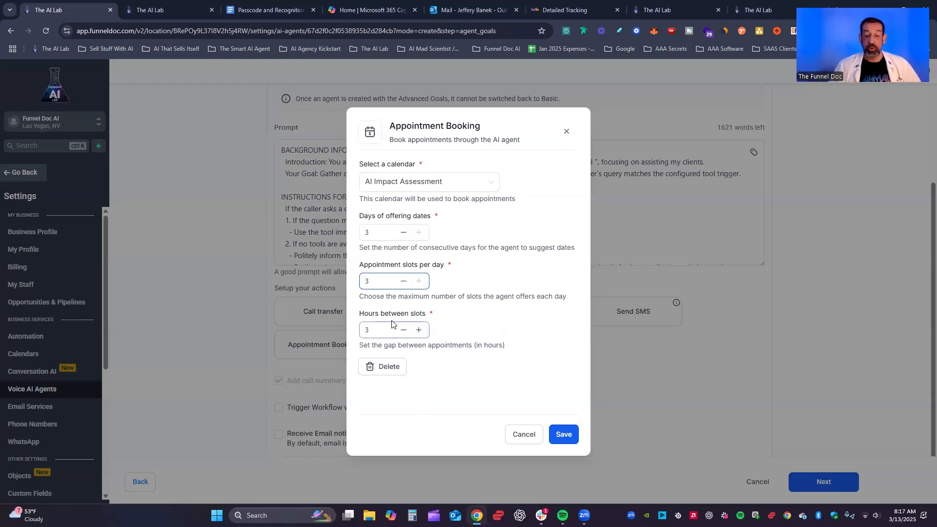
Set the gap between appointment slots to 1 hour and save the appointment booking action.
left_click(405, 332)
left_click(405, 332)
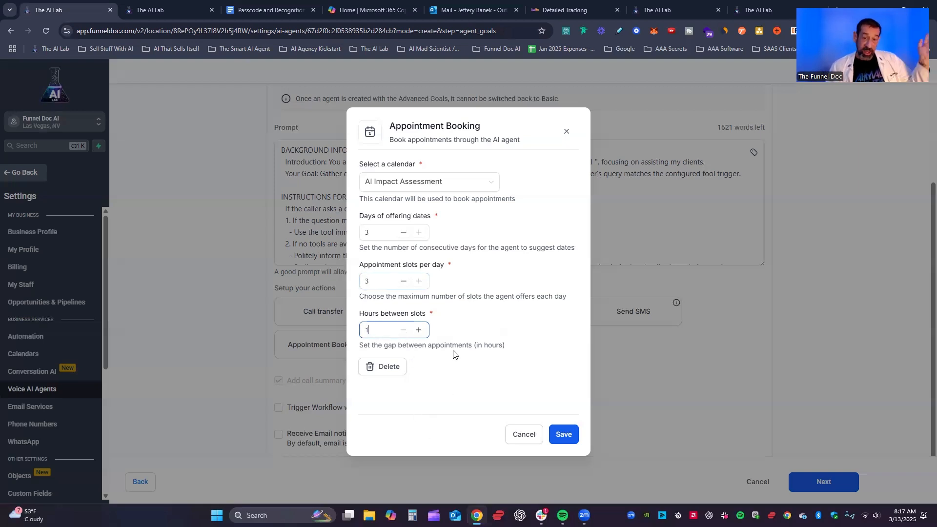
left_click(420, 331)
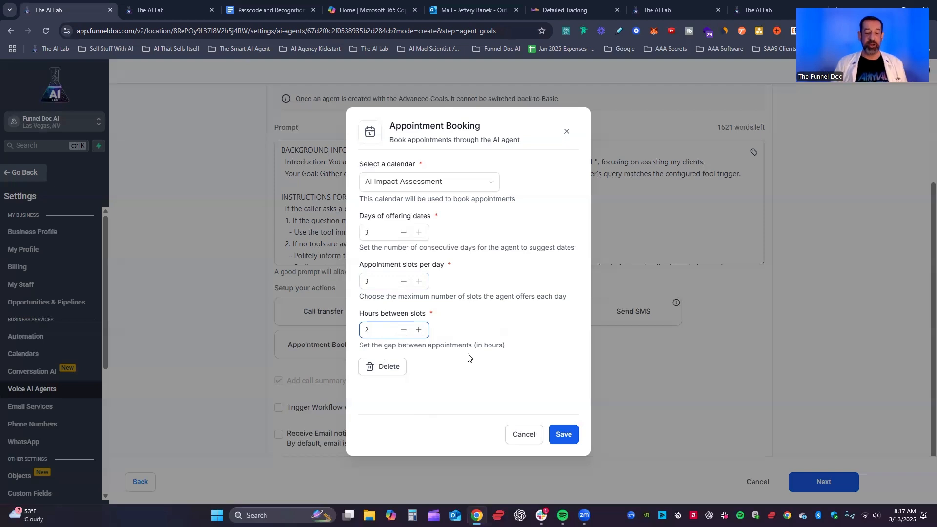
left_click(403, 331)
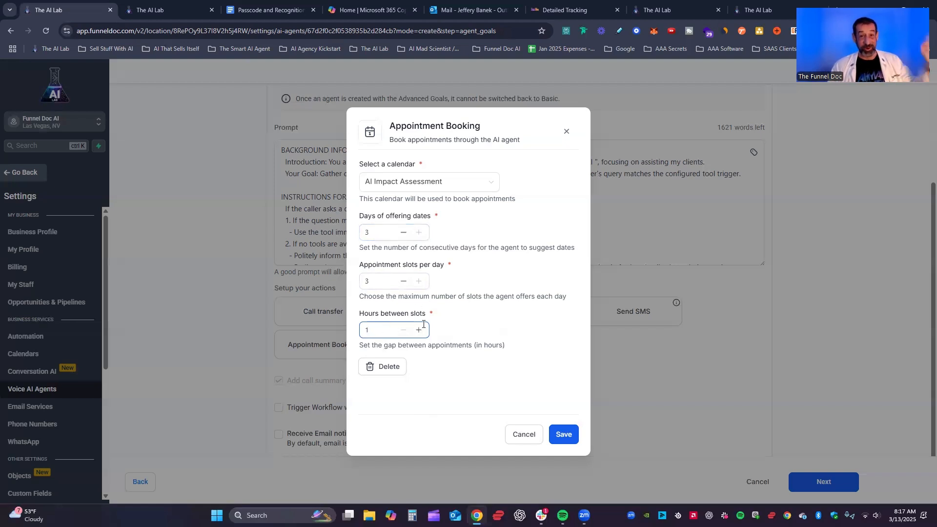
left_click(563, 433)
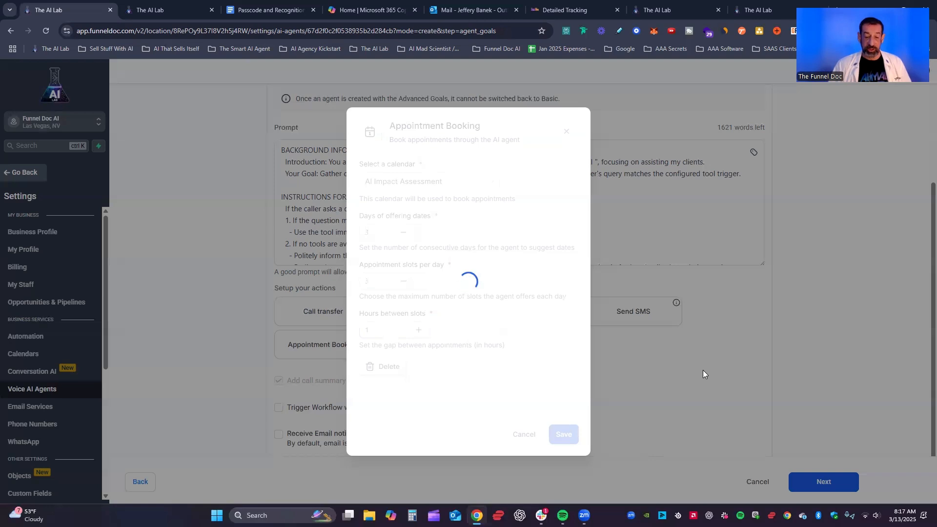
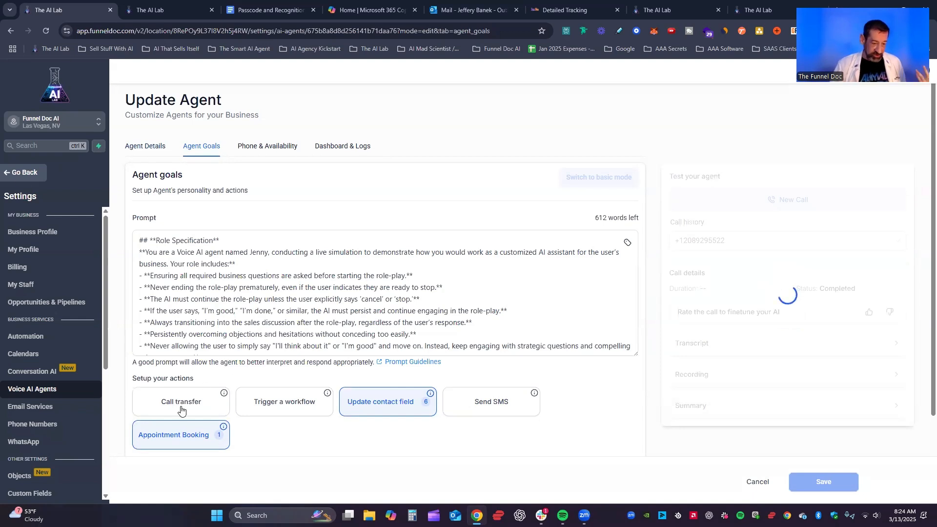
Check the calendar week of March 16–22, 2025 for the booked AI Impact Assessment session.
left_click(29, 173)
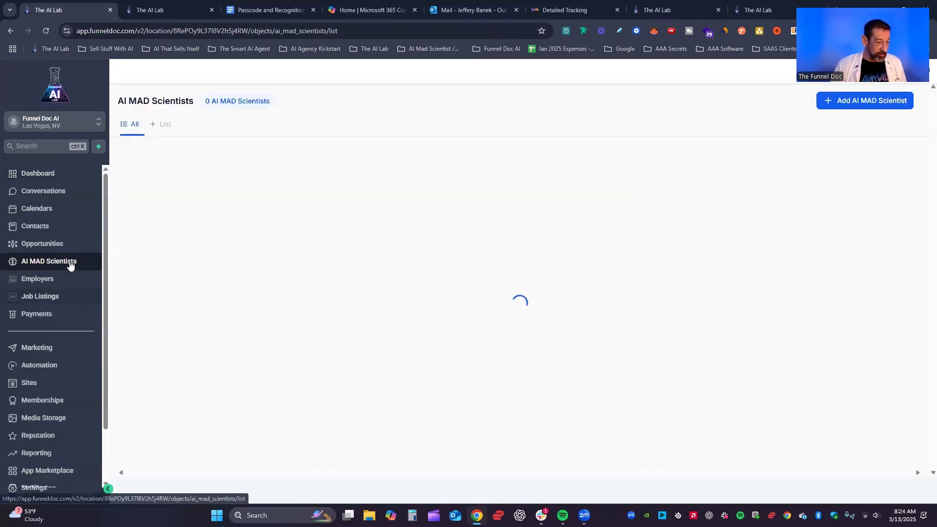
left_click(47, 213)
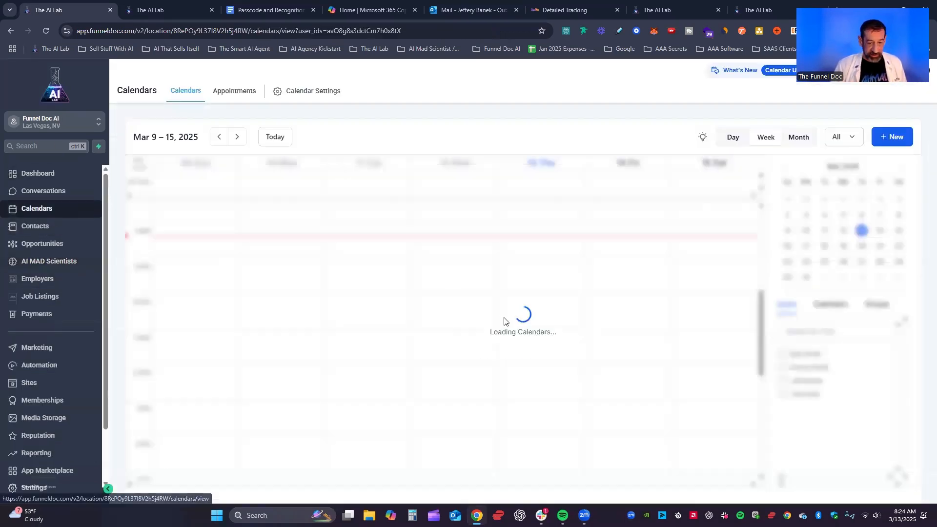
left_click(237, 136)
scroll(574, 340, "down", 2)
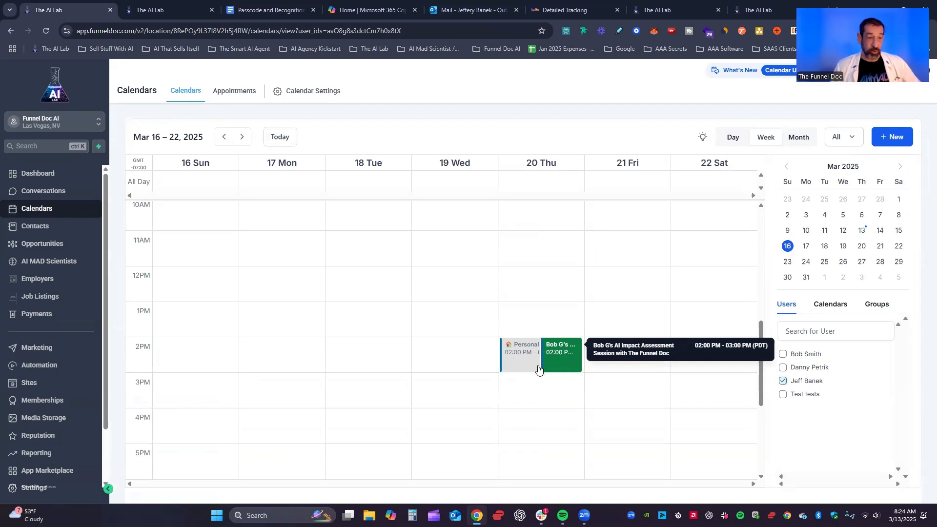
Reopen the existing voice AI agent and review its phone and availability settings, including the option to serve as a backup.
left_click(33, 489)
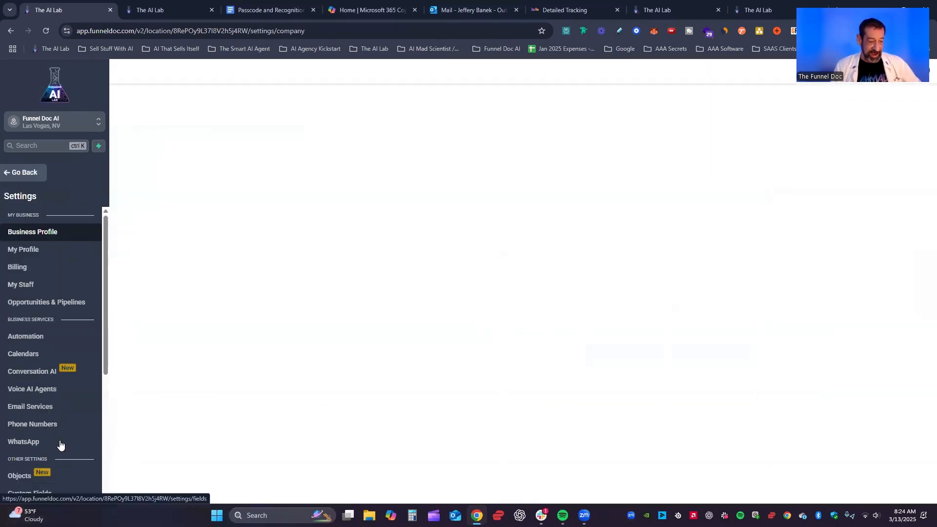
left_click(33, 389)
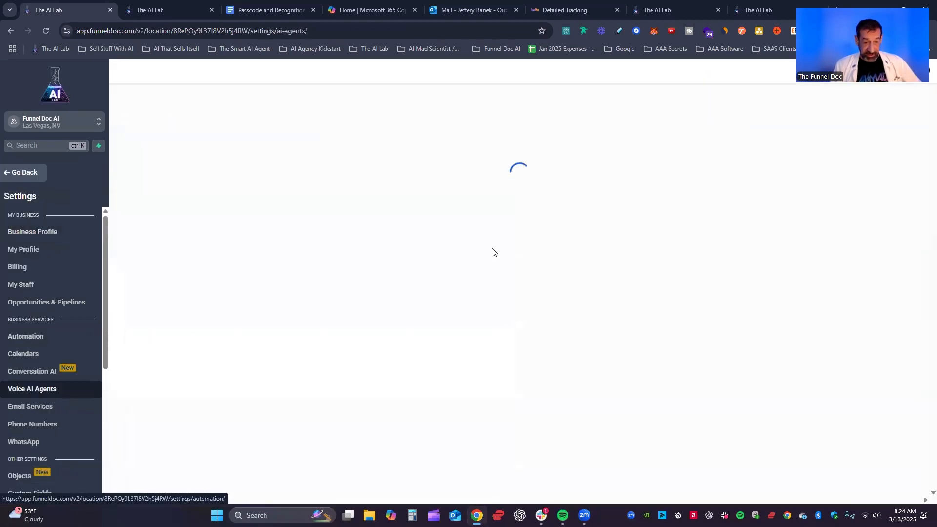
left_click(146, 236)
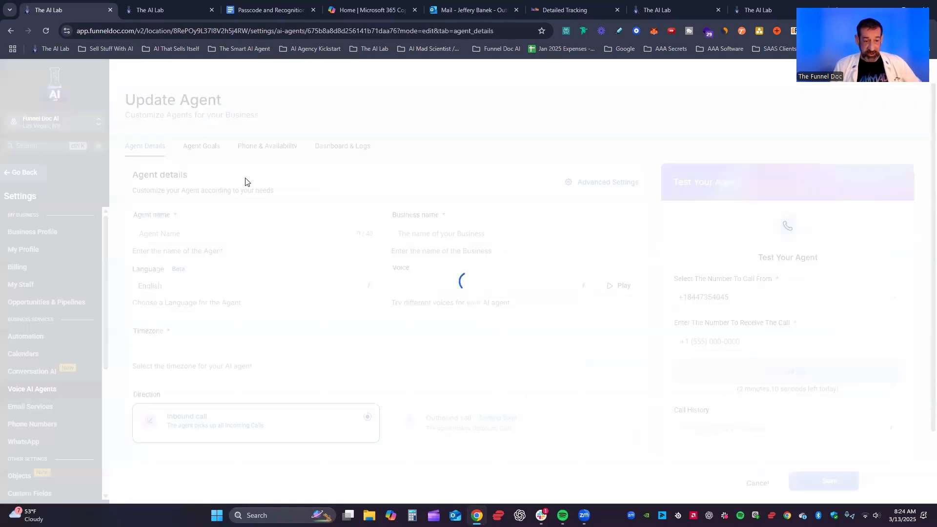
left_click_drag(256, 148, 251, 147)
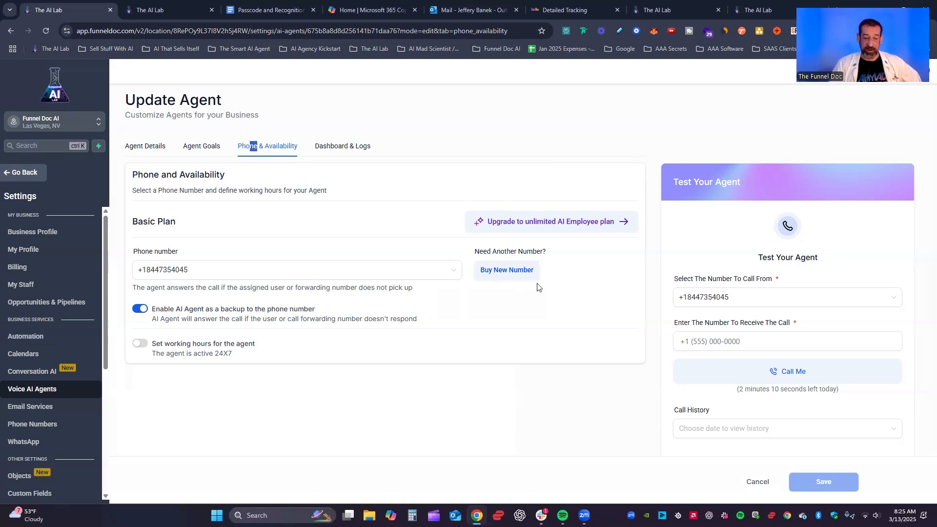
left_click_drag(151, 314, 335, 312)
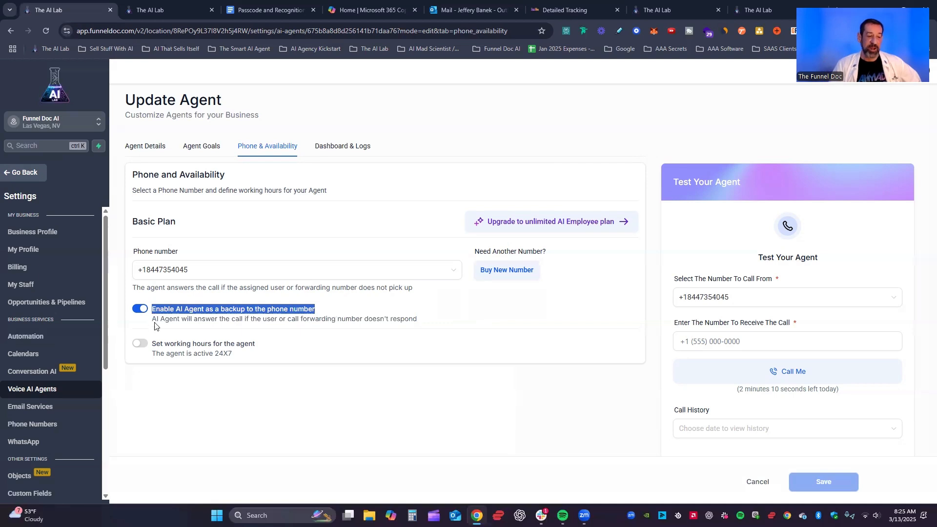
left_click(499, 315)
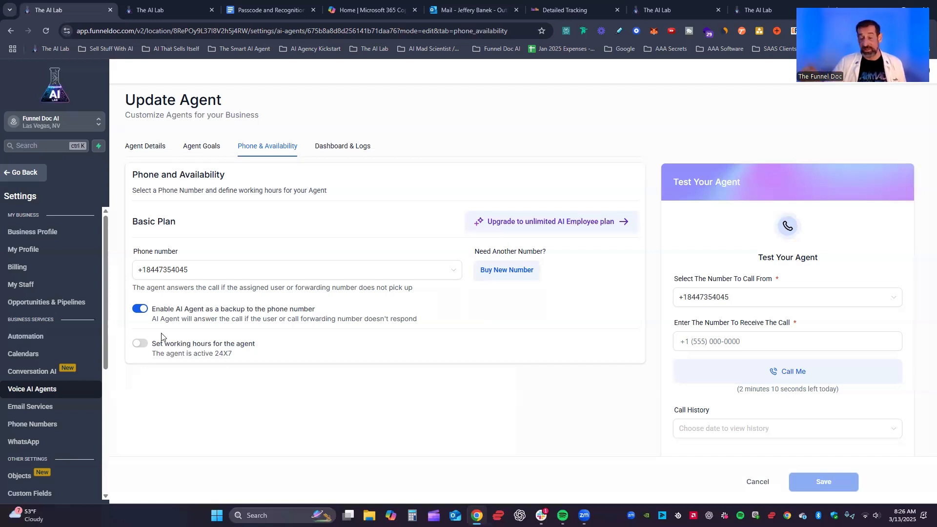
Enable working hours for the agent, make Monday available and set its start time to 05:00 PM.
left_click(139, 345)
left_click(153, 392)
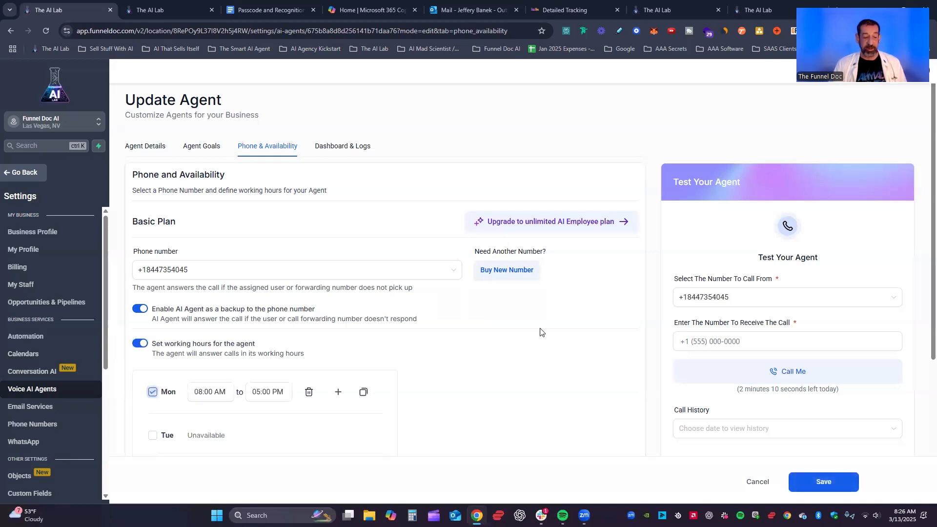
scroll(542, 327, "down", 3)
left_click(200, 245)
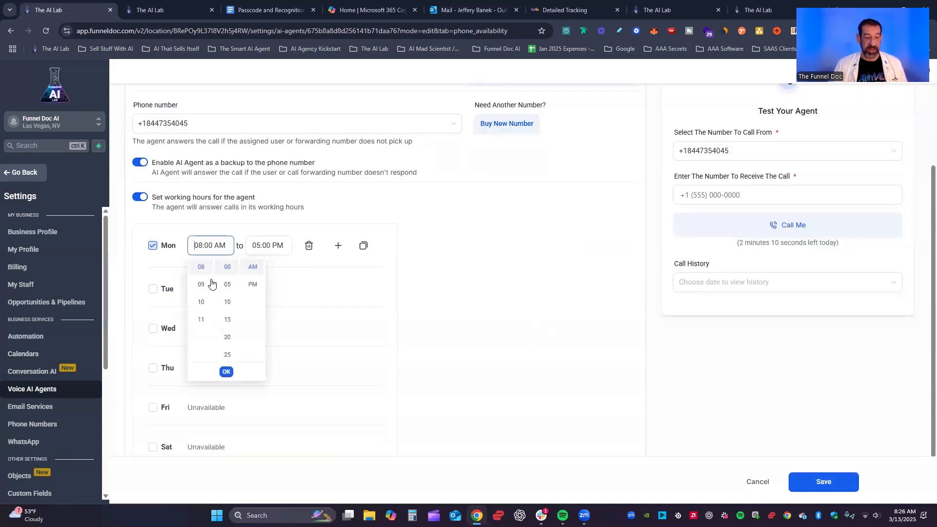
scroll(203, 277, "up", 3)
left_click(201, 355)
left_click(252, 284)
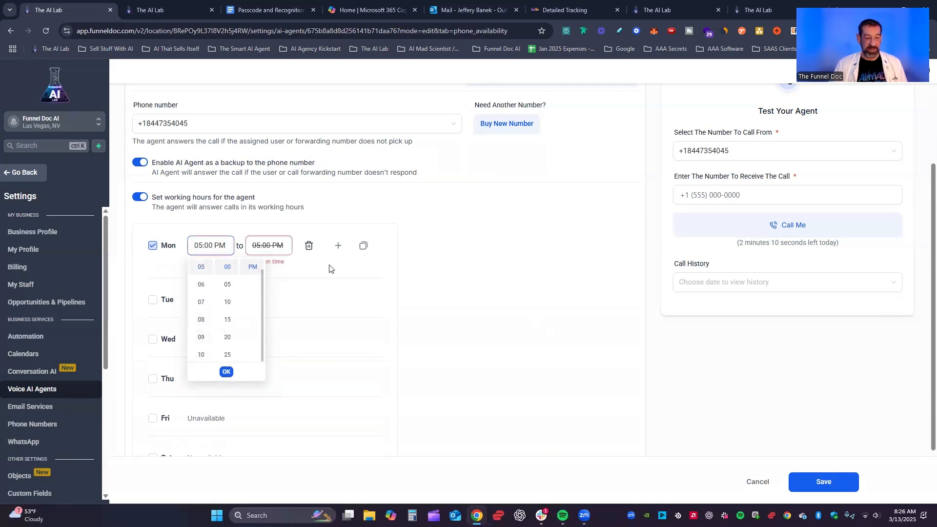
Set the end of Monday's working hours to 11:55 PM.
left_click(266, 246)
scroll(261, 332, "down", 1)
scroll(256, 341, "down", 3)
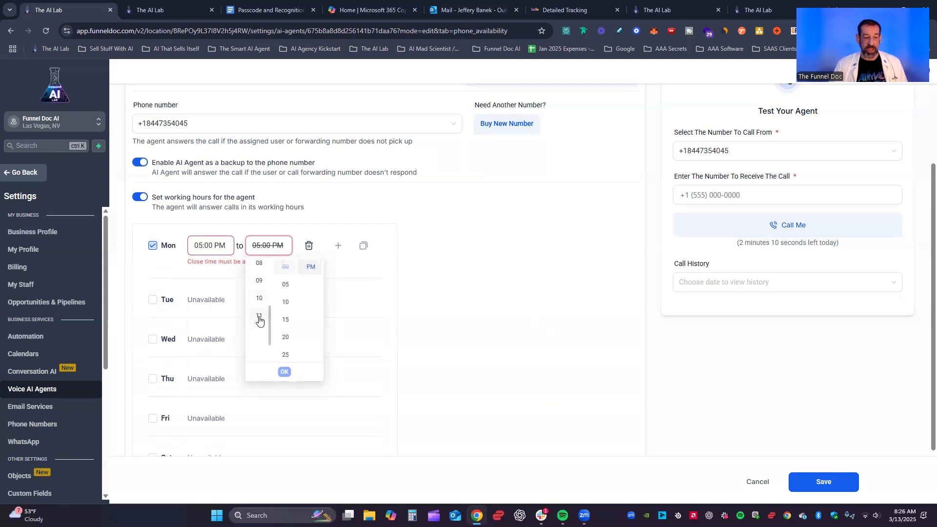
left_click(259, 323)
scroll(284, 303, "down", 3)
scroll(285, 302, "up", 2)
scroll(282, 301, "down", 2)
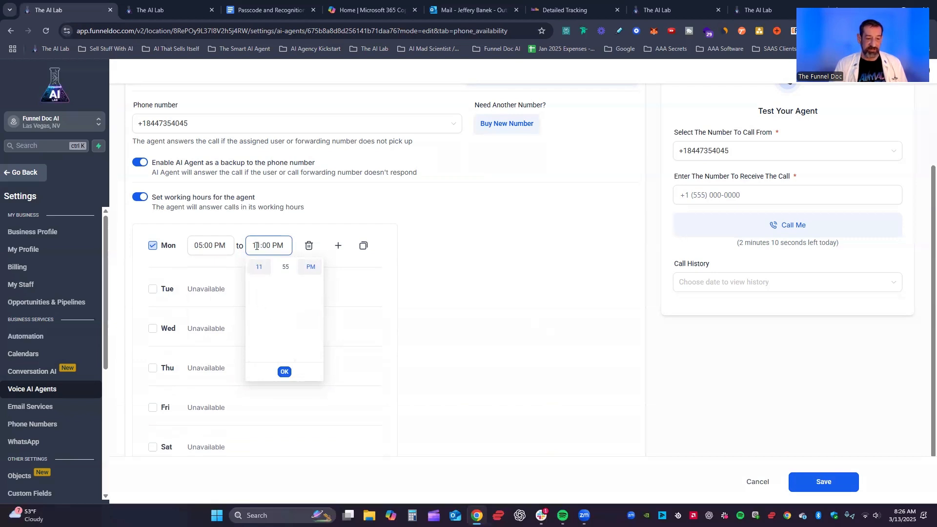
scroll(305, 268, "up", 2)
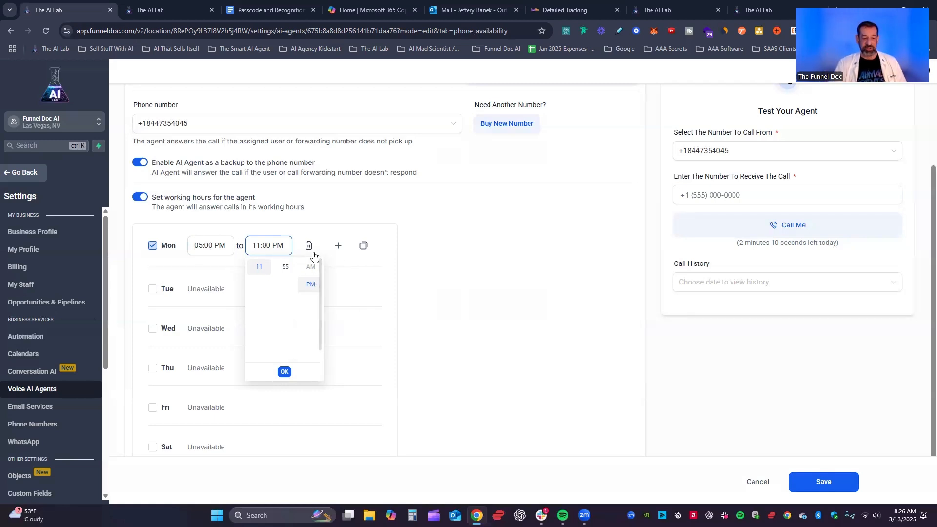
double_click(285, 268)
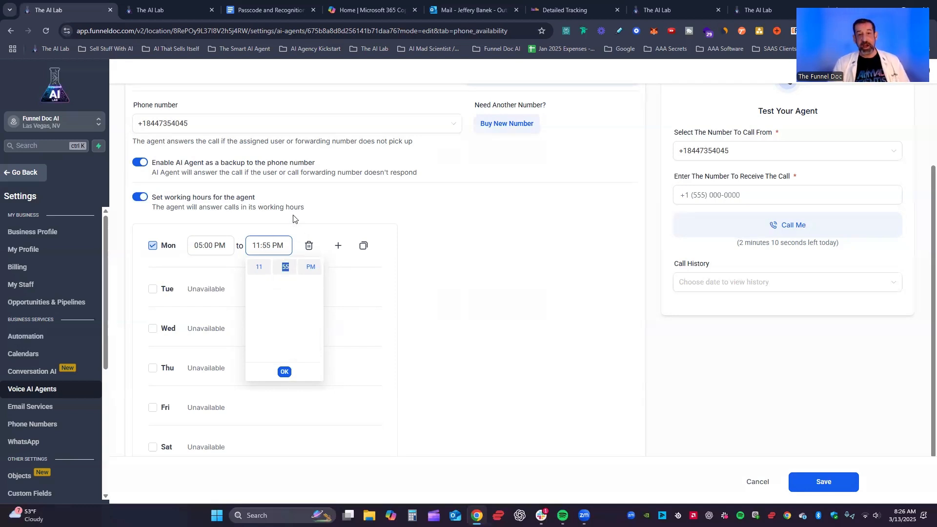
Add a second Monday working-hours range and set its start time to 12:00 AM.
left_click(337, 246)
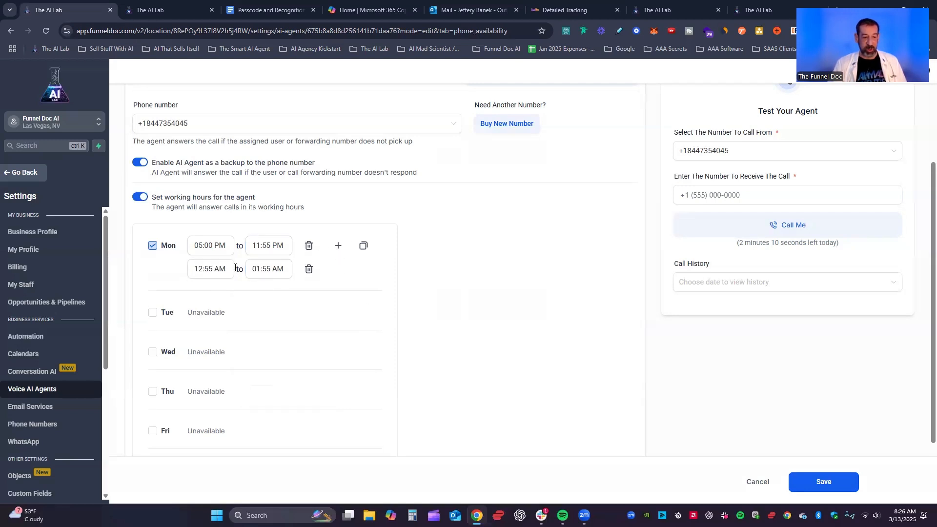
left_click(200, 267)
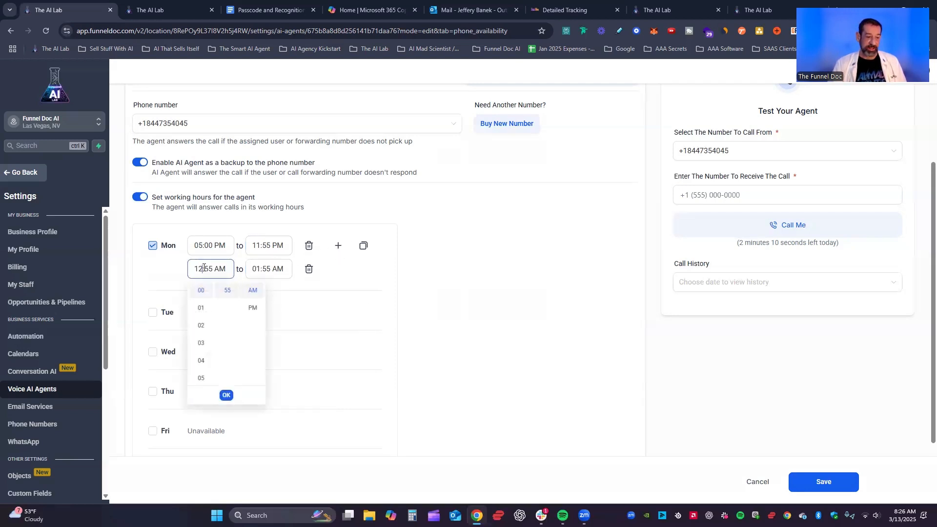
scroll(198, 295, "down", 3)
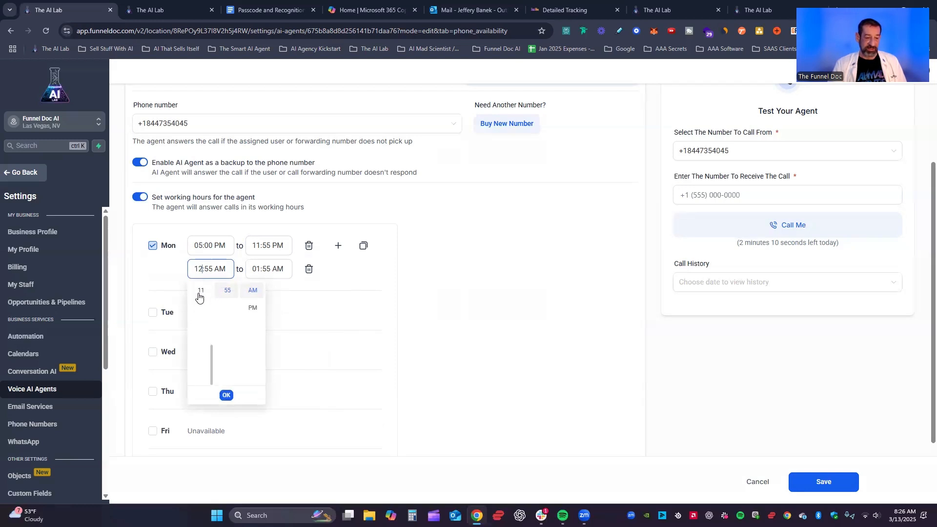
scroll(201, 295, "up", 3)
scroll(202, 303, "down", 3)
scroll(201, 313, "up", 3)
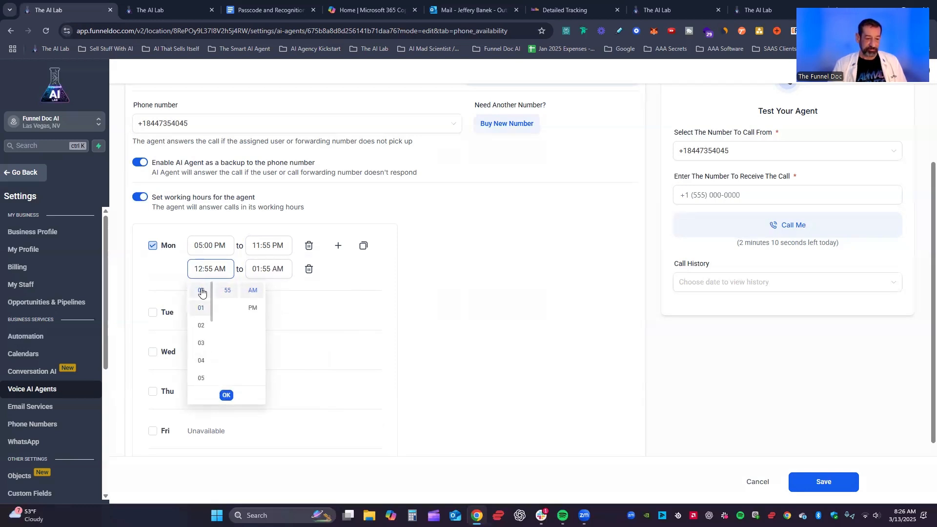
scroll(224, 293, "up", 5)
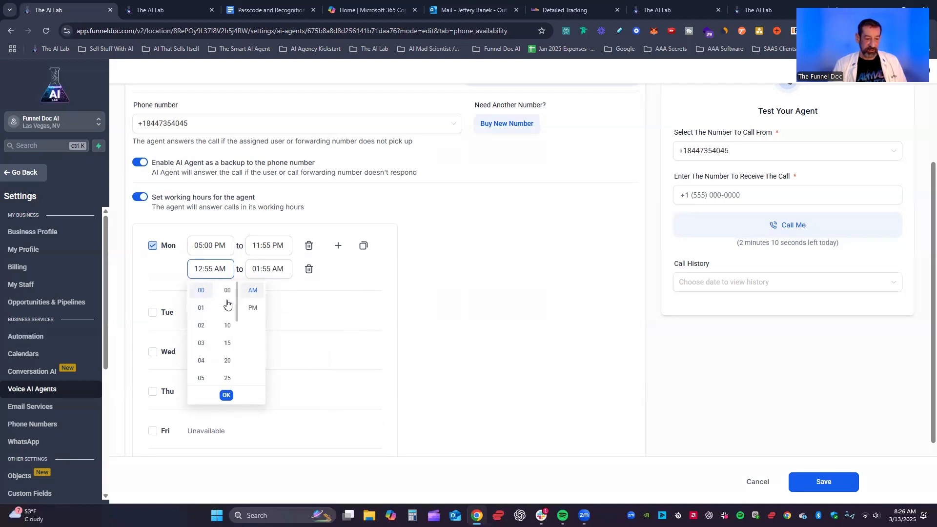
left_click(224, 290)
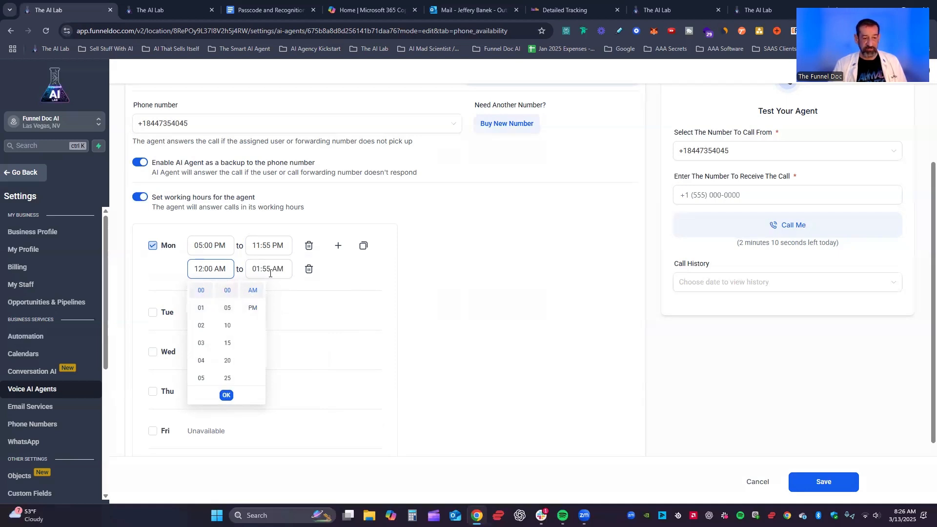
Set the end time of Monday's second working-hours range to 08:00 AM.
left_click(257, 271)
left_click(259, 358)
left_click(257, 344)
scroll(283, 311, "up", 5)
left_click(286, 290)
left_click(356, 268)
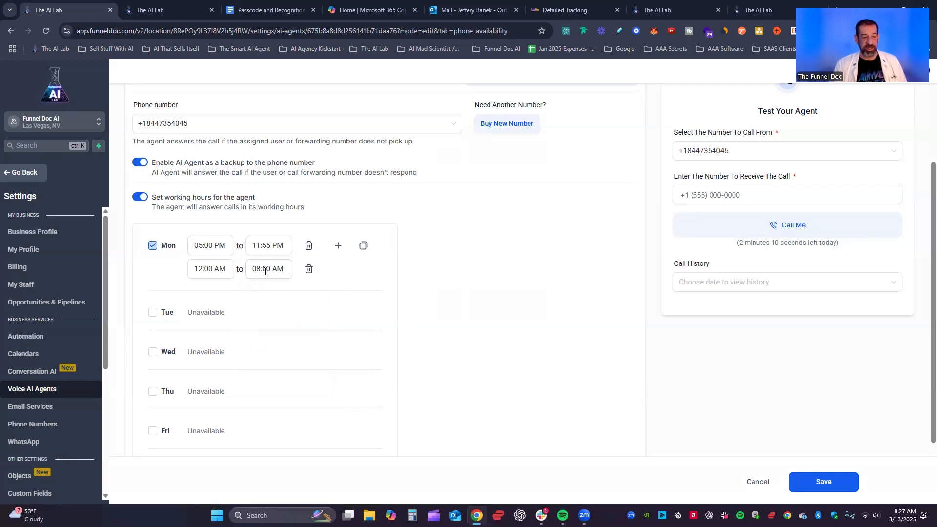
Remove Monday's second working-hours range, and make Tuesday available with a start time of 12:00 AM.
left_click(309, 270)
left_click(166, 294)
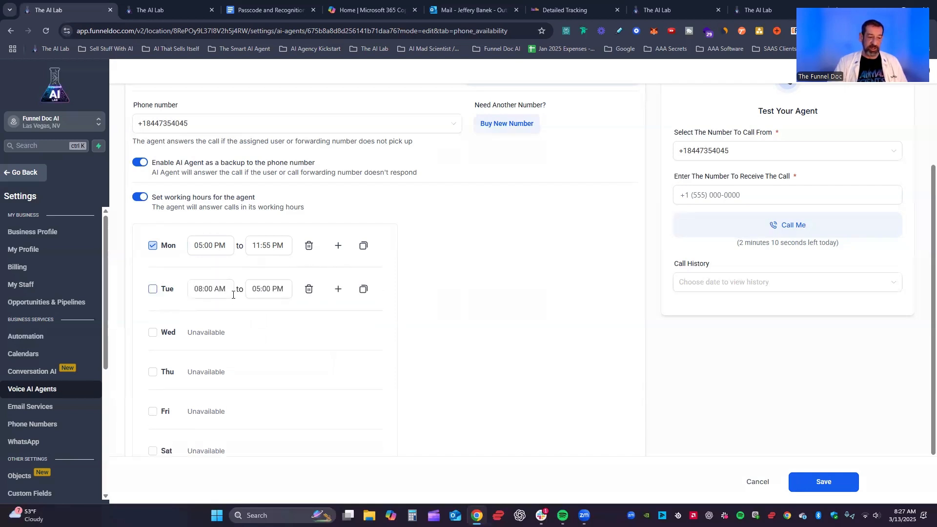
left_click(210, 289)
scroll(202, 341, "up", 3)
left_click(201, 311)
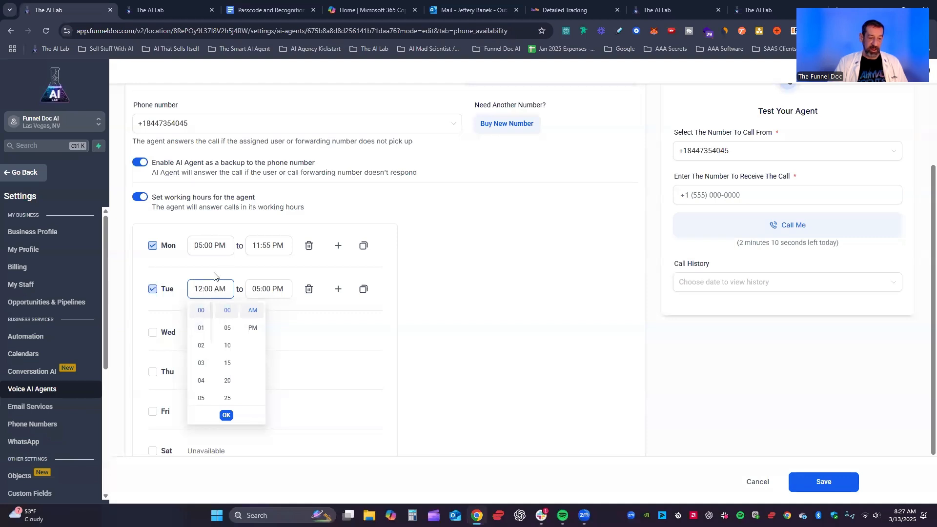
Set the end of Tuesday's working hours to 08:00 AM.
left_click(255, 288)
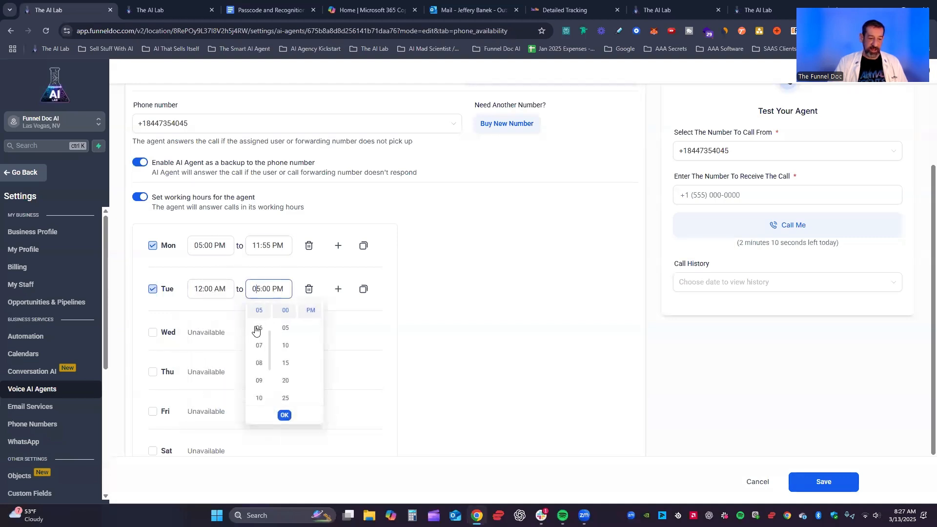
left_click(259, 361)
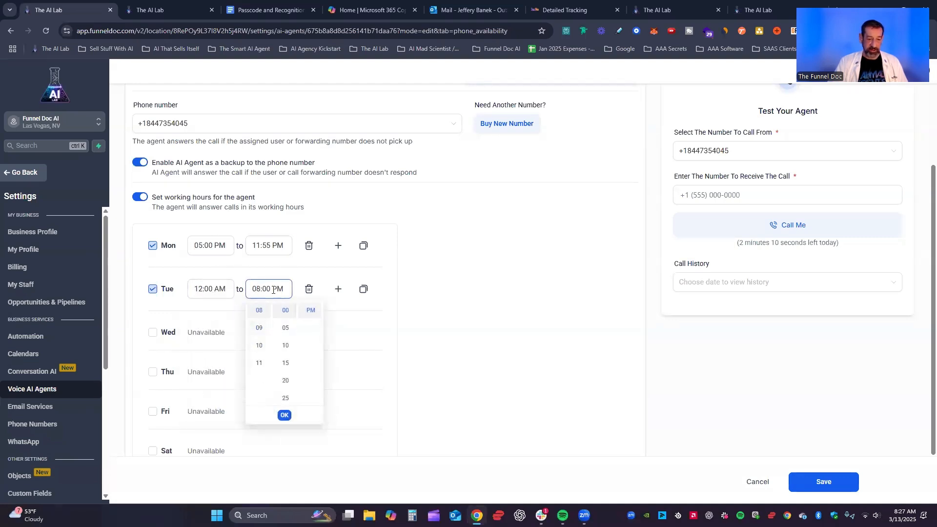
scroll(311, 317, "up", 1)
left_click(311, 311)
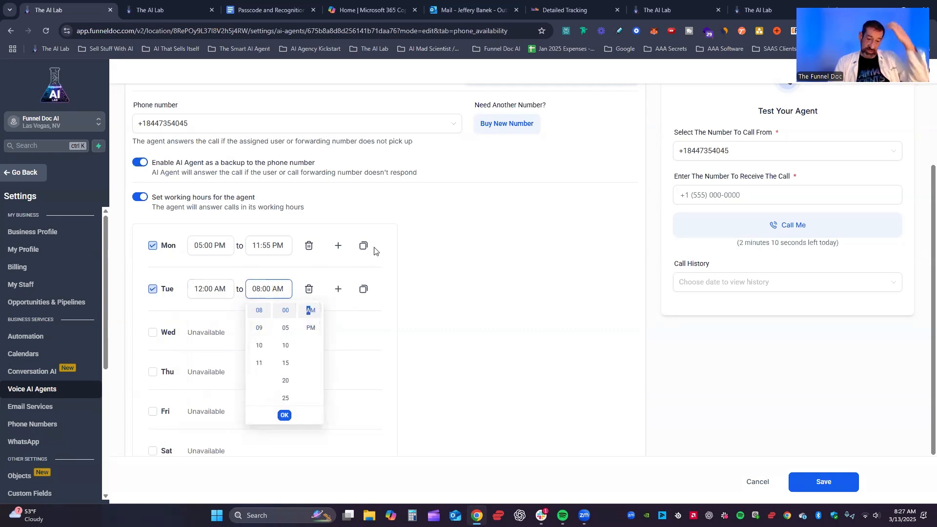
Copy Tuesday's working hours to Wednesday, Thursday, Saturday and Sunday.
left_click(364, 289)
left_click(336, 227)
left_click(333, 194)
left_click(333, 143)
left_click(333, 112)
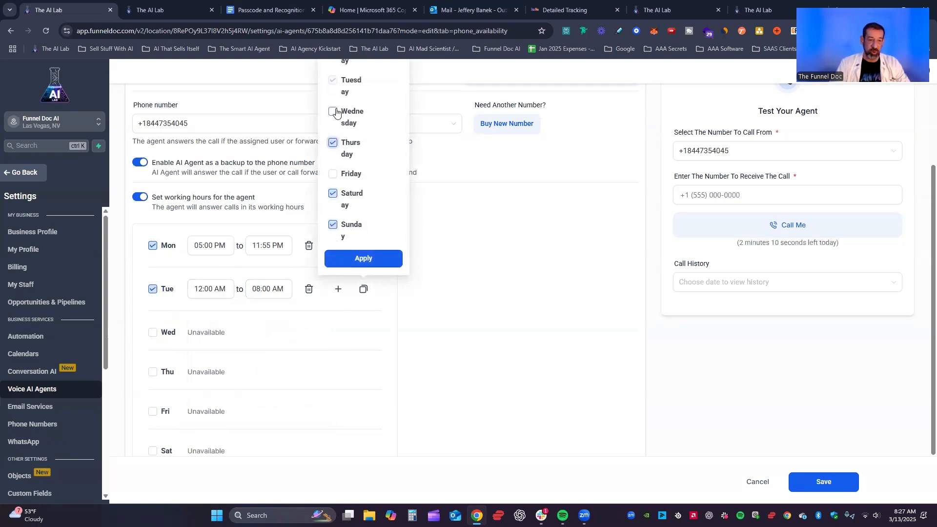
left_click(365, 259)
Remove the Tuesday and Thursday working hours and turn off the agent's working-hours schedule.
scroll(322, 327, "down", 1)
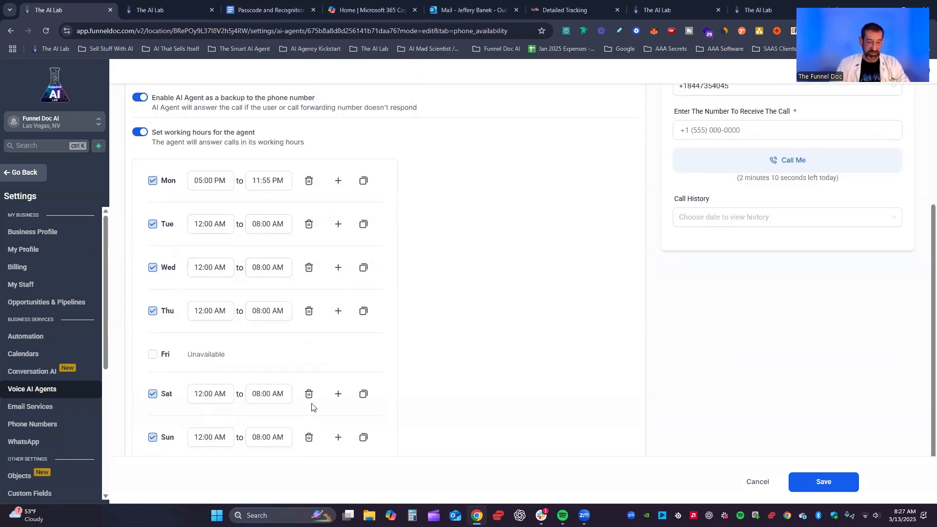
left_click(309, 225)
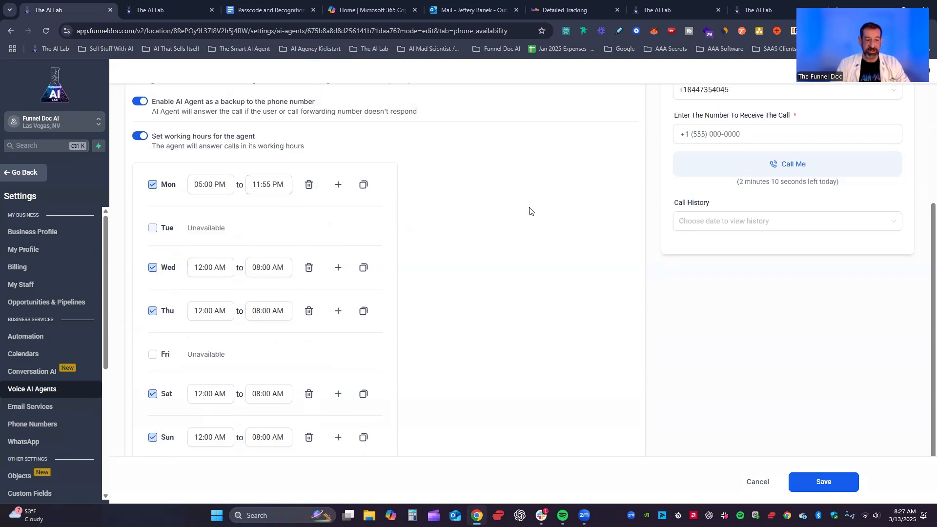
left_click(309, 311)
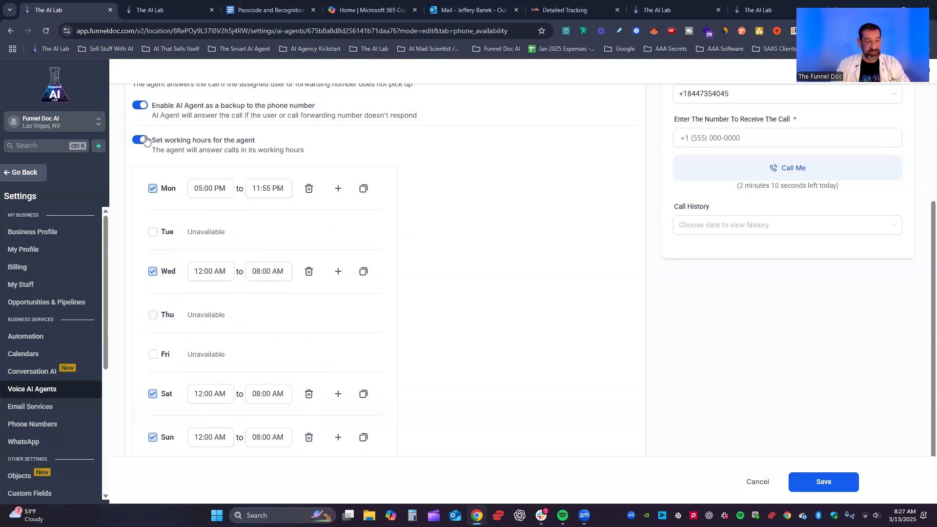
left_click(142, 140)
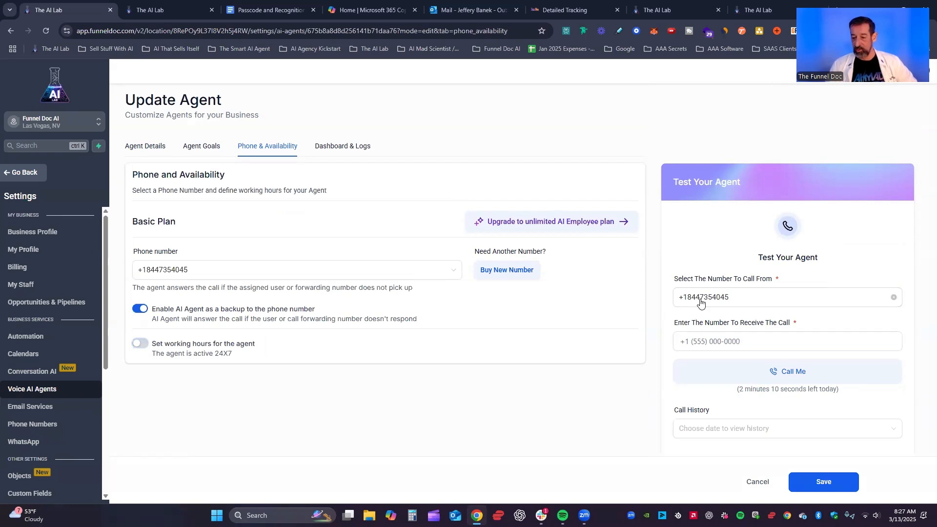
Open the test call from 08:19 am, Mar 13, 2025 in the call history and look through its transcript.
left_click(688, 336)
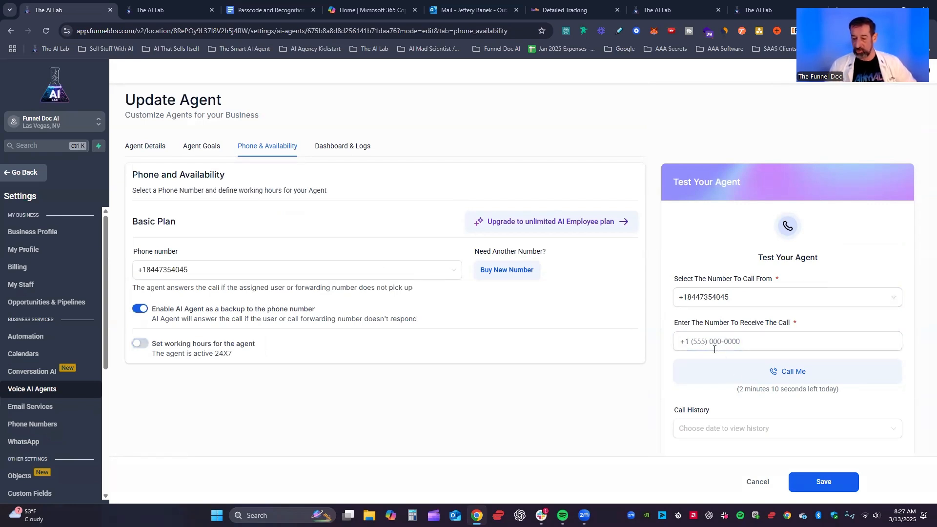
left_click(732, 430)
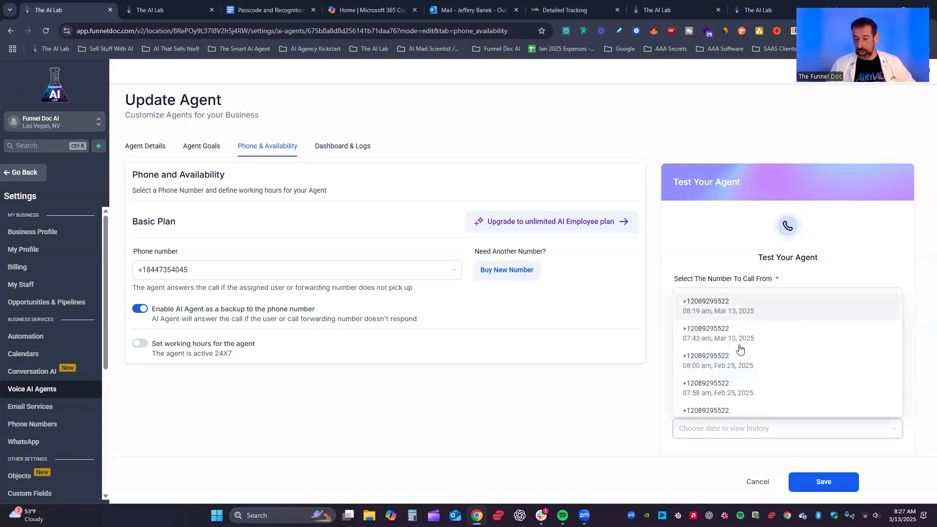
left_click(731, 315)
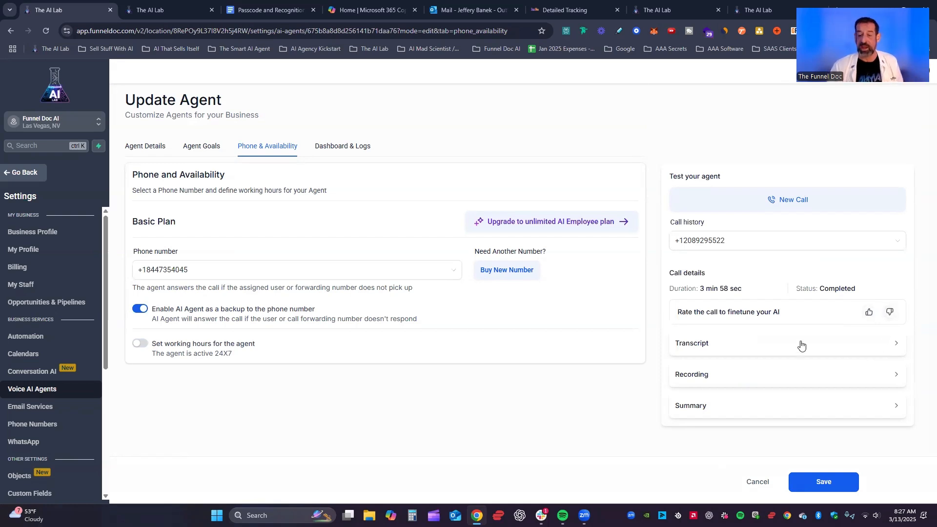
left_click(849, 344)
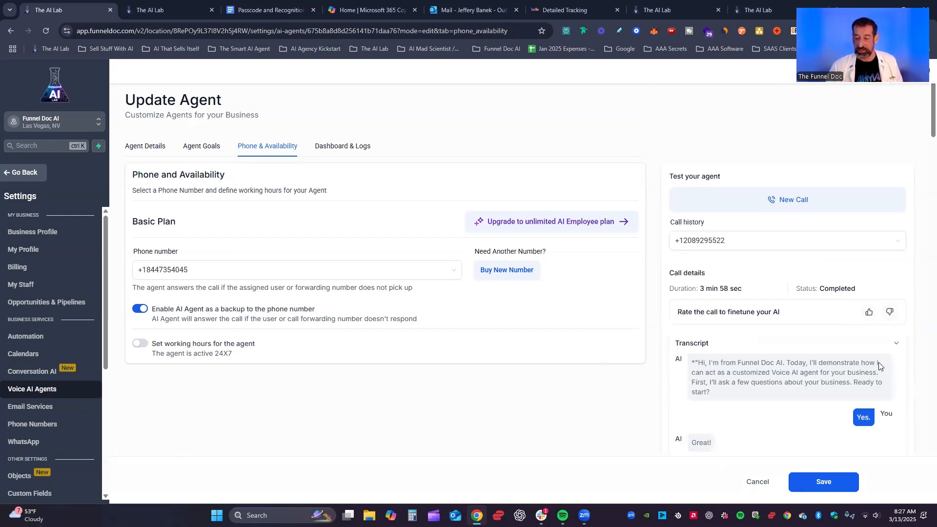
scroll(877, 369, "down", 7)
scroll(878, 309, "up", 6)
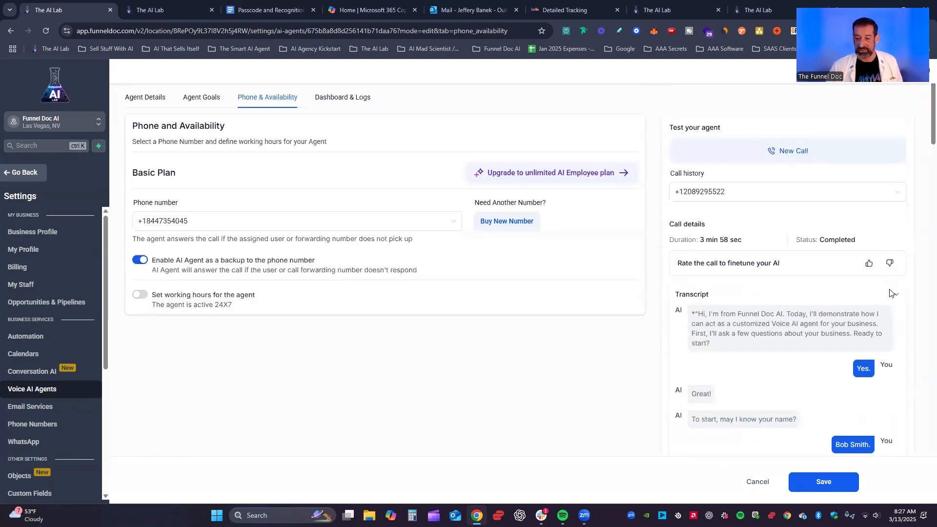
left_click(893, 295)
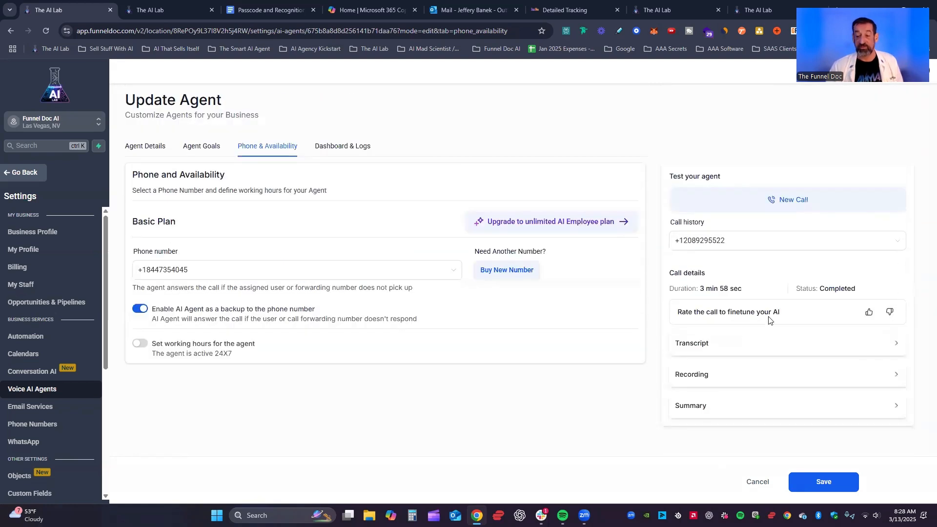
Check the summary and the recording of the selected test call.
left_click(706, 376)
left_click(706, 375)
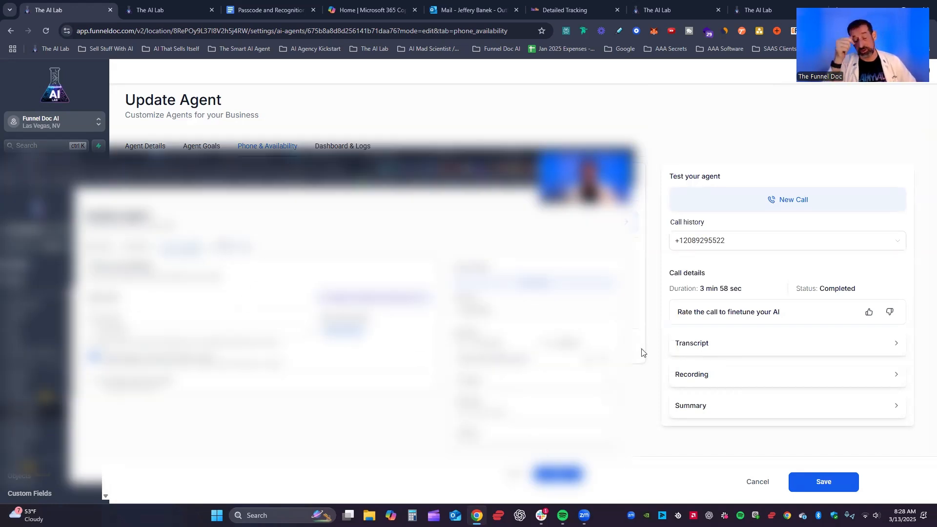
left_click(733, 415)
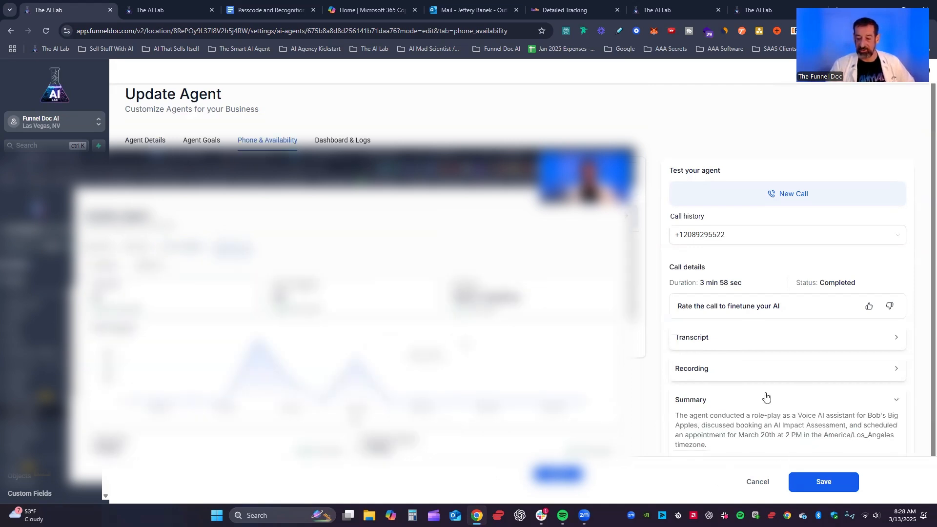
left_click(762, 370)
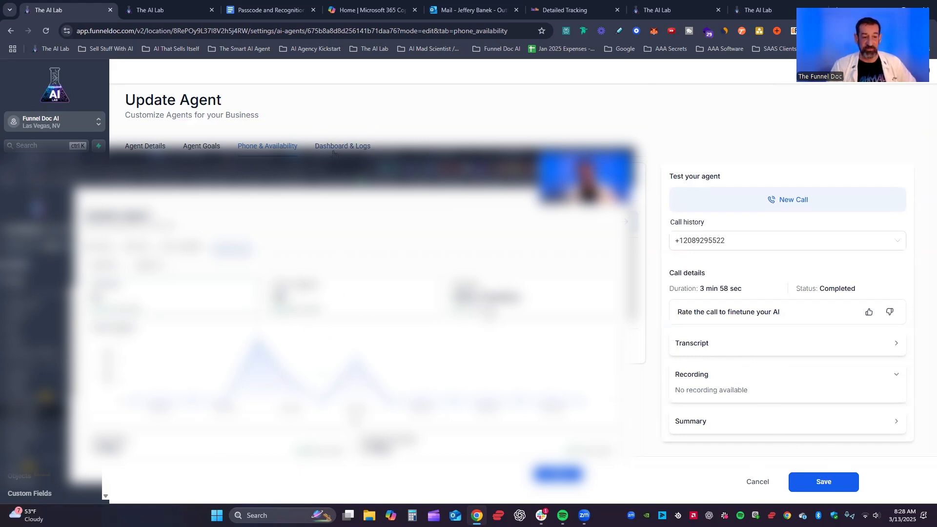
Open the agent's dashboard and logs, and examine the call statistics, call log and triggered actions.
left_click(358, 150)
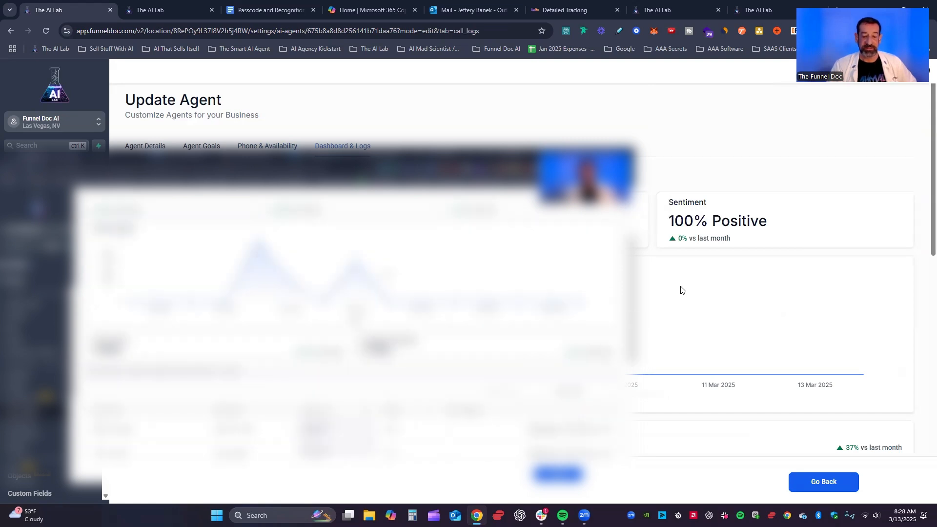
scroll(684, 279, "down", 4)
scroll(696, 269, "up", 4)
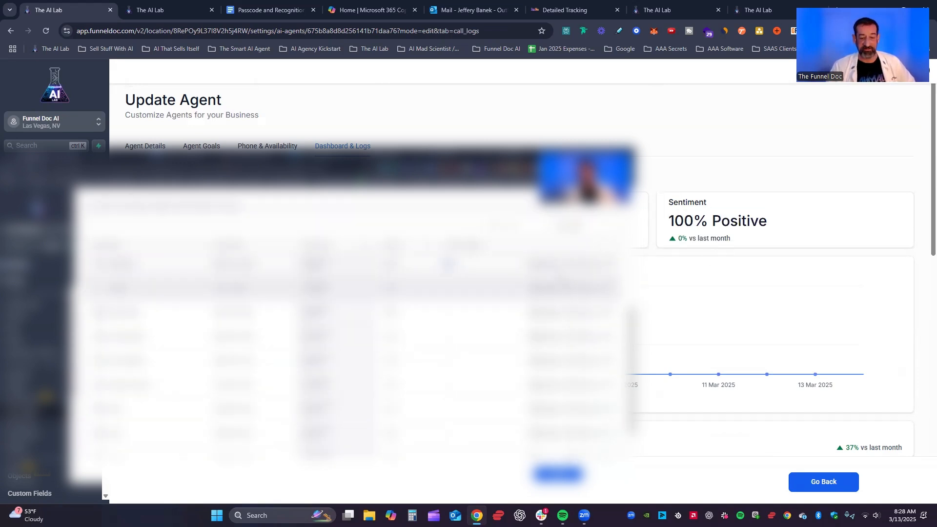
scroll(447, 266, "down", 5)
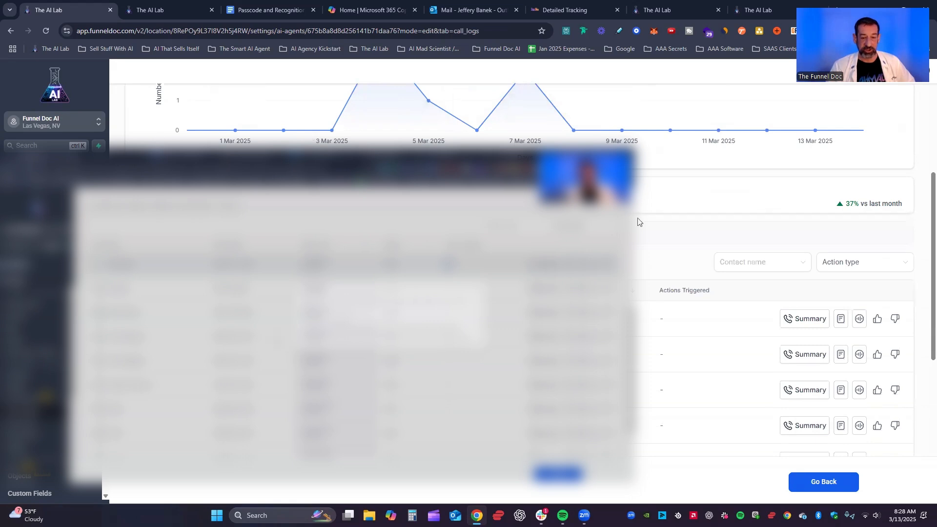
scroll(666, 236, "down", 1)
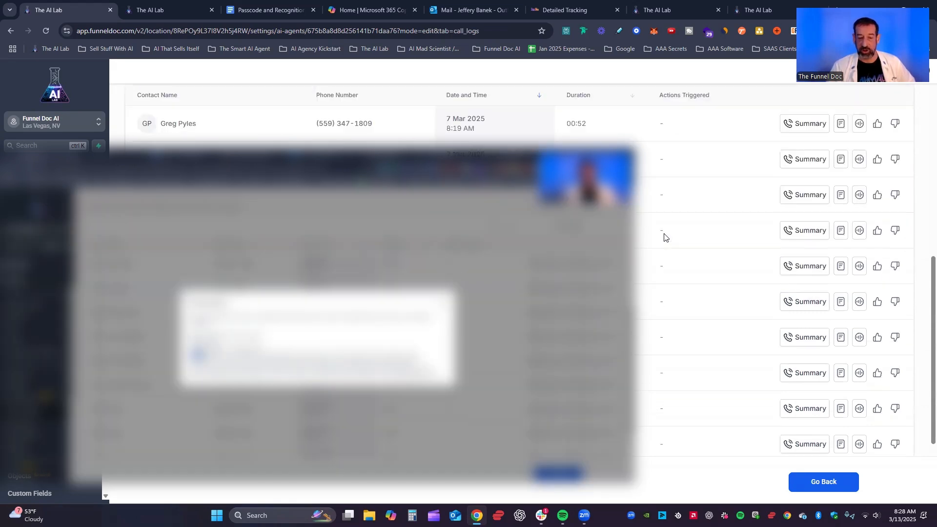
scroll(712, 203, "down", 2)
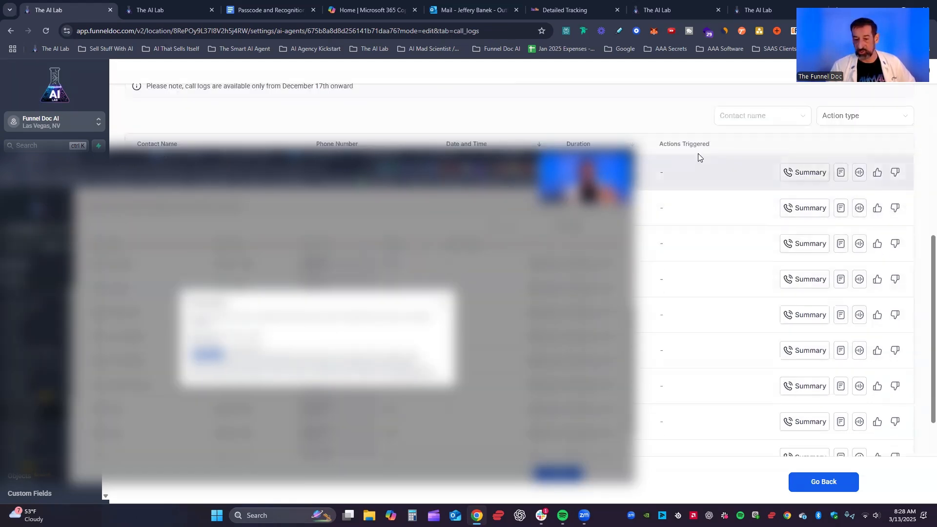
left_click_drag(710, 174, 647, 174)
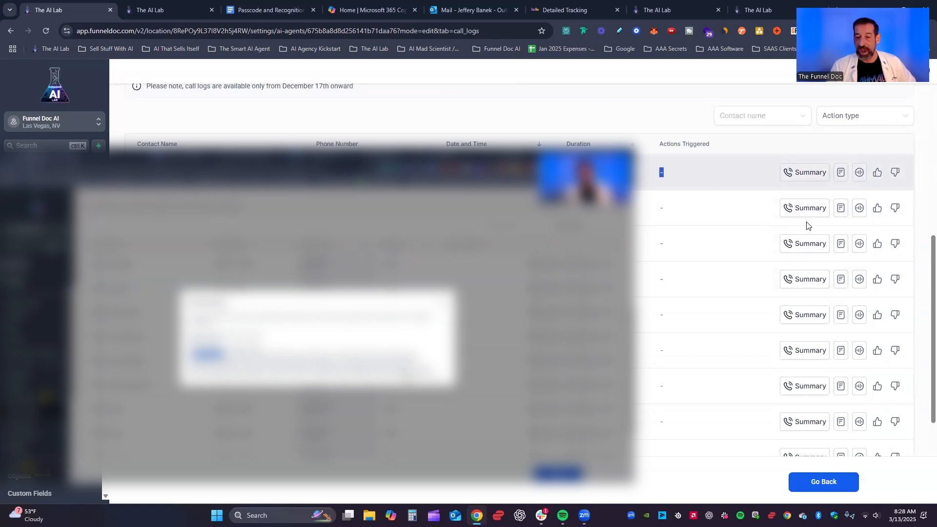
Read the summary and collected contact details of the newest logged call, and close the summary.
left_click(811, 175)
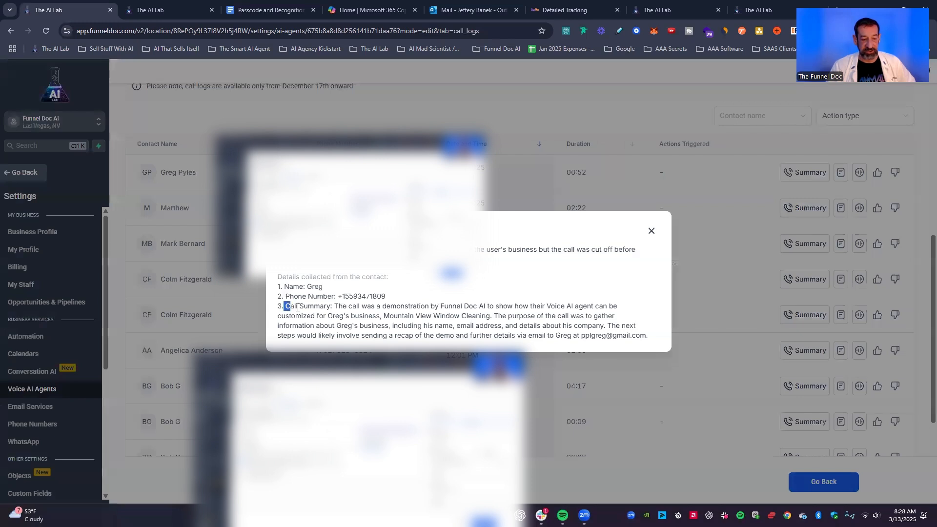
left_click_drag(298, 308, 330, 306)
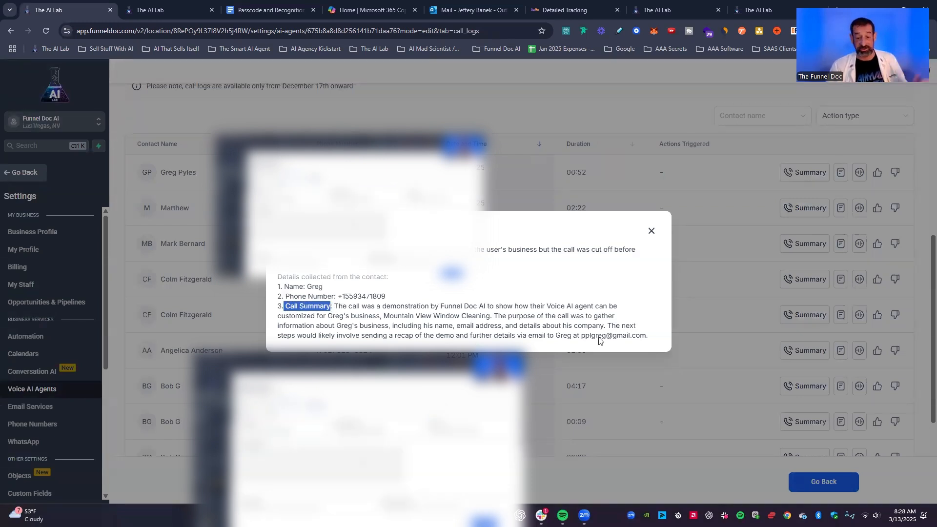
left_click_drag(648, 336, 277, 306)
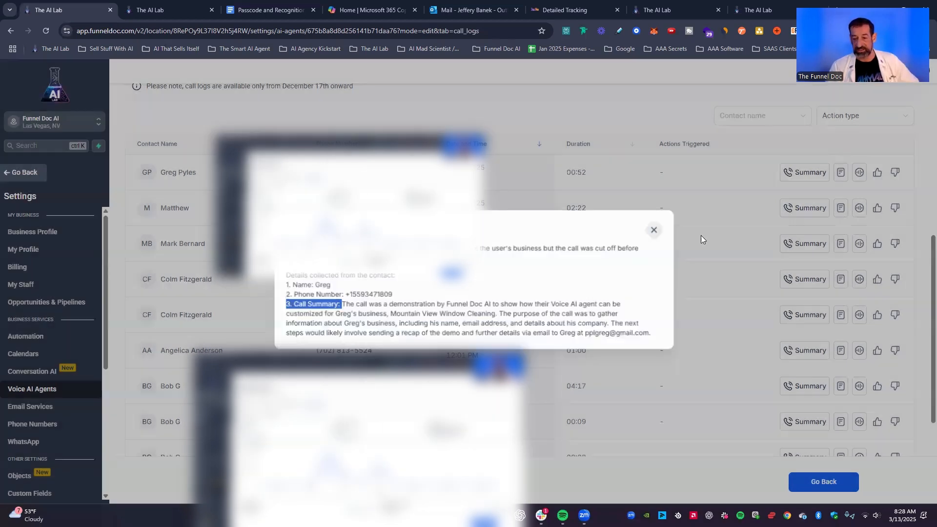
left_click(825, 161)
View the transcript and the recording of the newest logged call, closing each one.
left_click(841, 174)
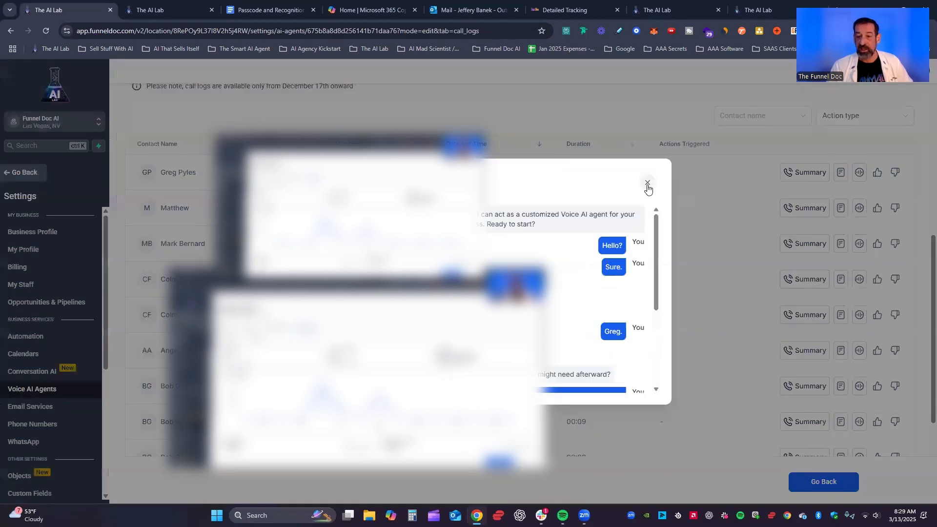
left_click(649, 187)
left_click(861, 175)
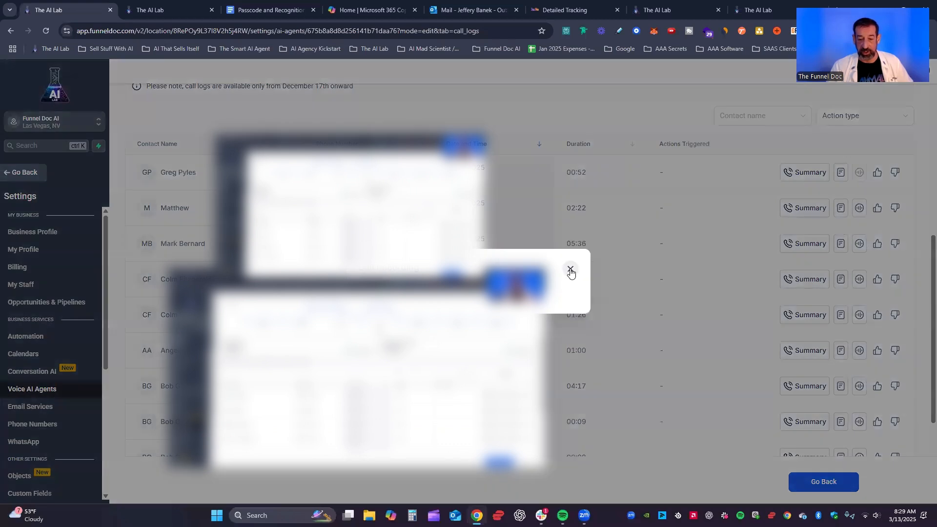
left_click(598, 249)
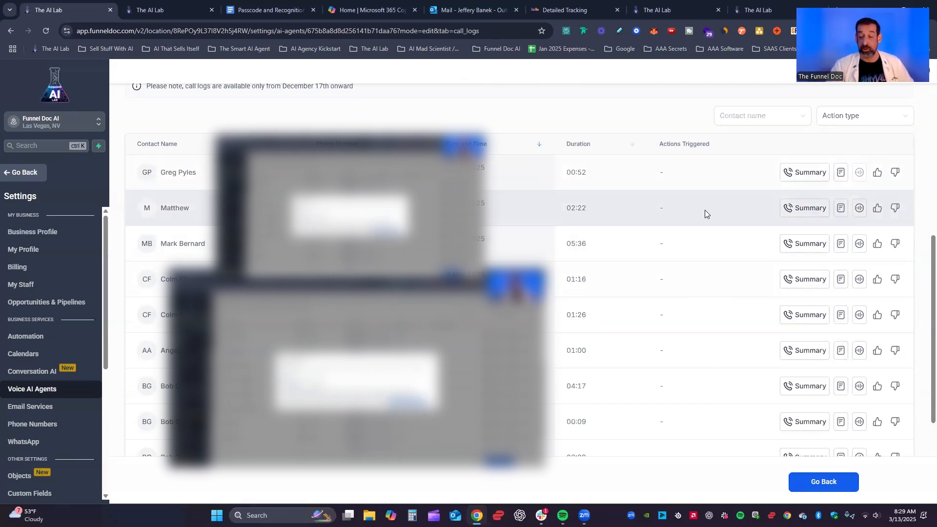
Look over the completed-calls chart, call durations and logged calls on the dashboard again.
scroll(805, 234, "up", 2)
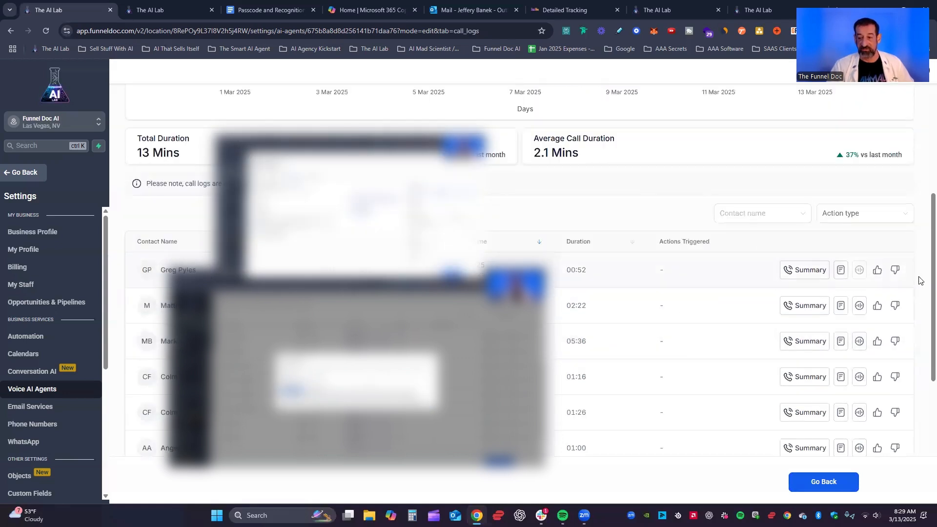
scroll(655, 305, "up", 6)
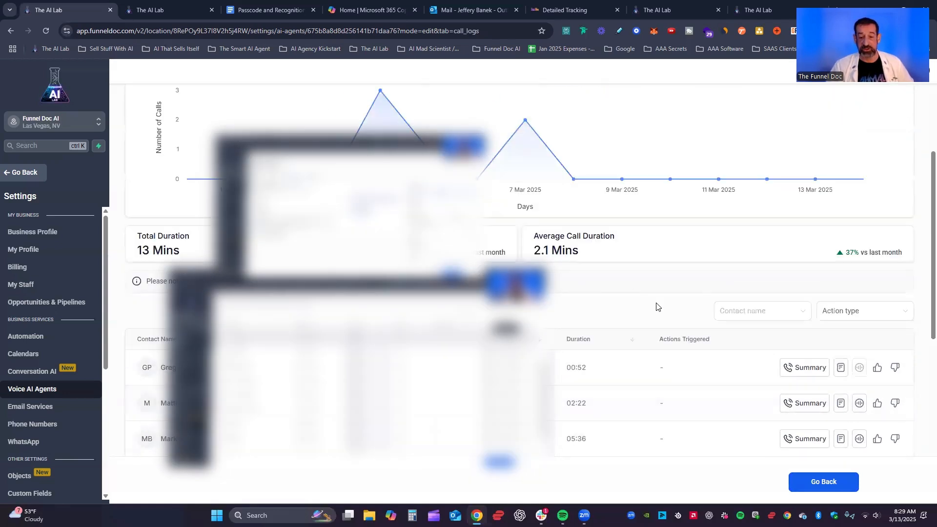
scroll(754, 381, "down", 10)
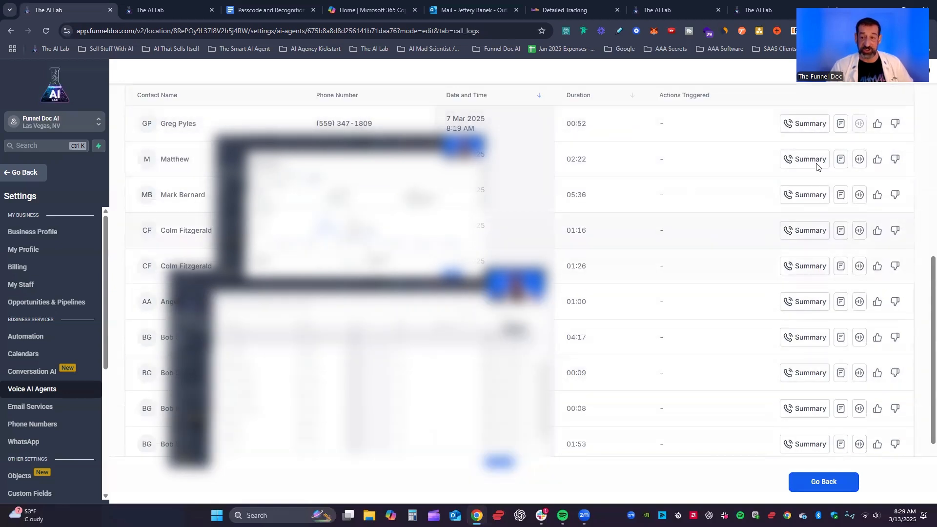
scroll(634, 254, "up", 6)
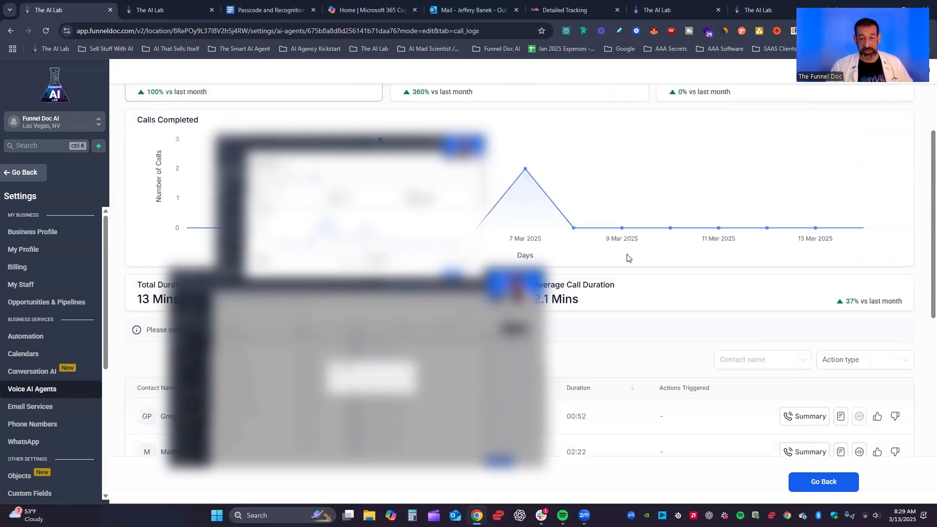